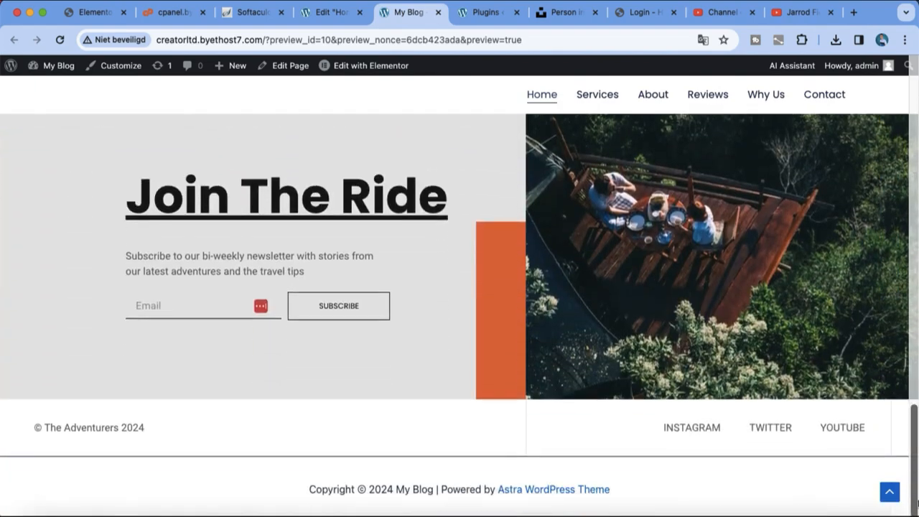
# Preview the Elementor homepage's mountain-lake hero, returning to the top and jumping to the Services section
pyautogui.click(889, 491)
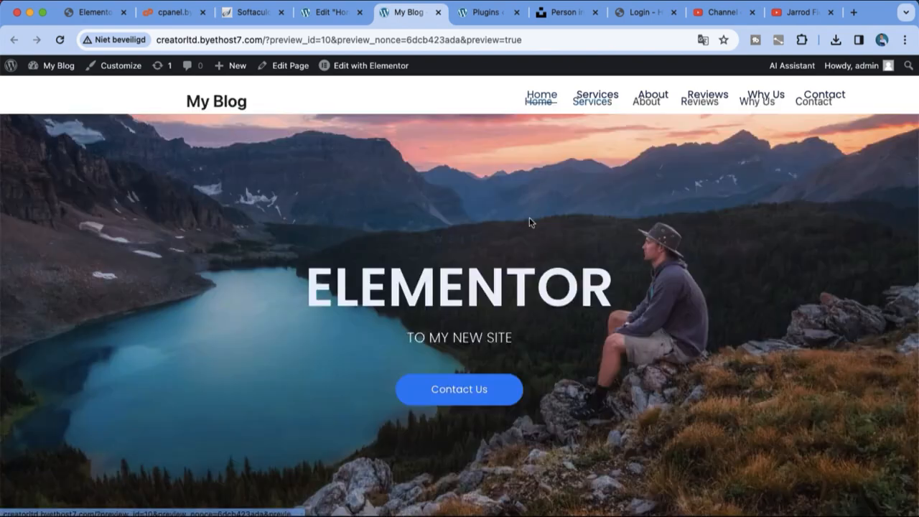
pyautogui.scroll(-1, 675, 179)
pyautogui.click(611, 94)
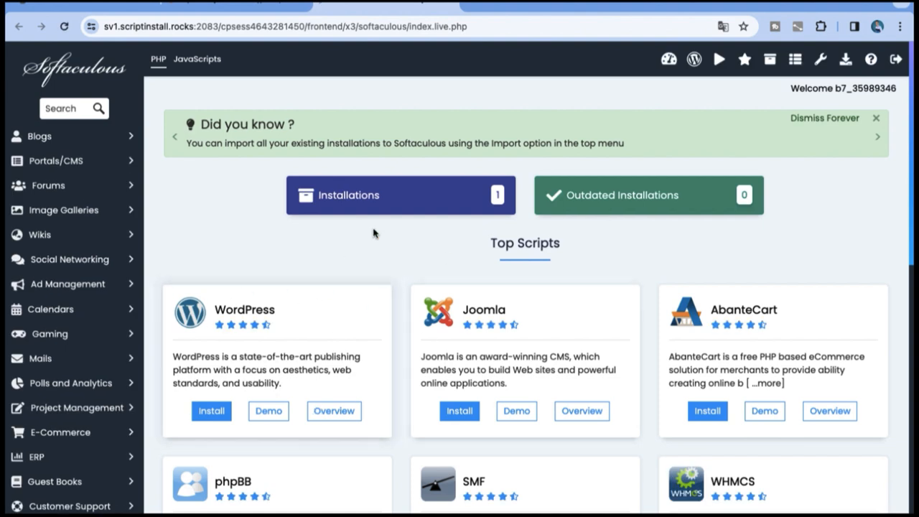
# Start a new WordPress installation with the install directory set to 'elementor'
pyautogui.click(211, 416)
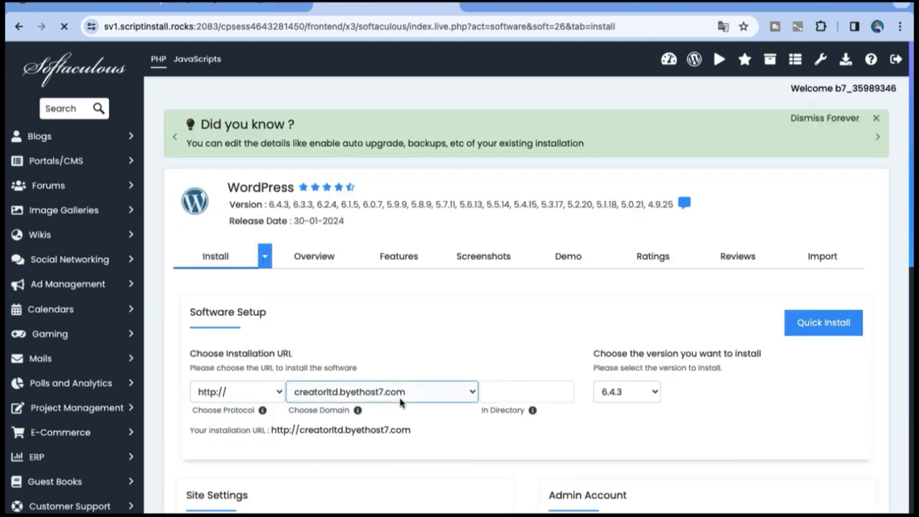
pyautogui.click(509, 392)
pyautogui.click(510, 391)
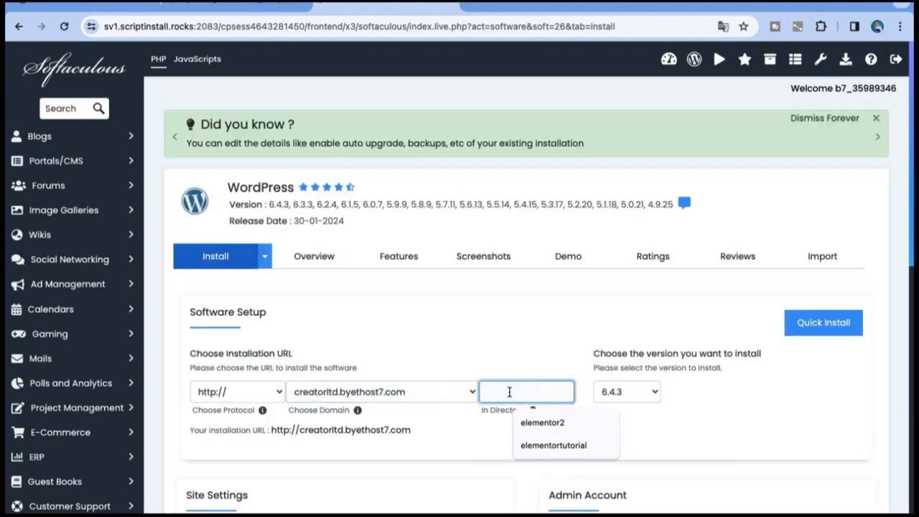
pyautogui.write('elementor')
pyautogui.press('Tab')
# Fill in the admin username and select the generated admin password to copy it
pyautogui.scroll(-2, 797, 350)
pyautogui.click(632, 454)
pyautogui.click(632, 454)
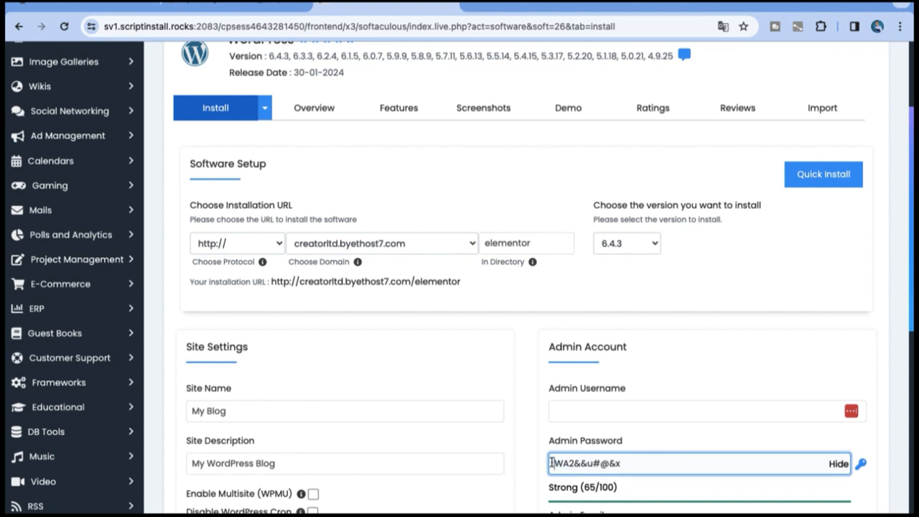
pyautogui.click(555, 408)
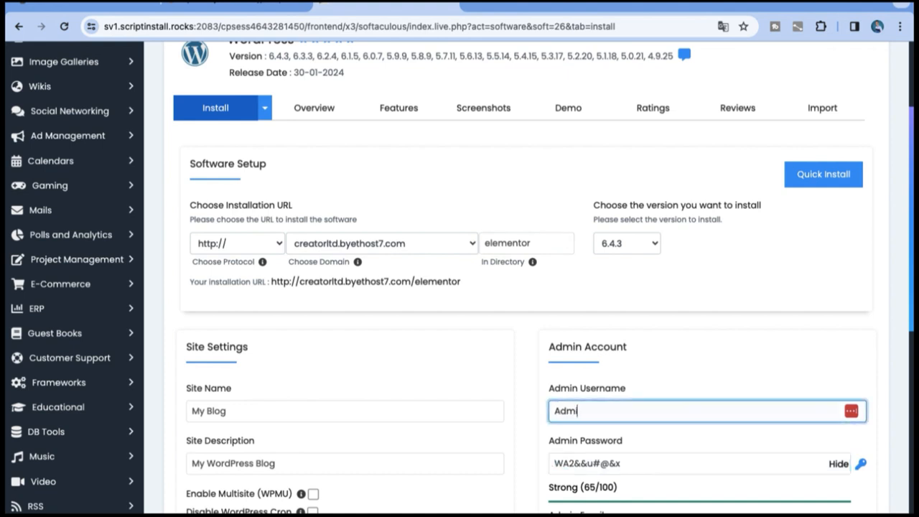
pyautogui.write('Admin')
pyautogui.moveTo(648, 467); pyautogui.dragTo(544, 468)
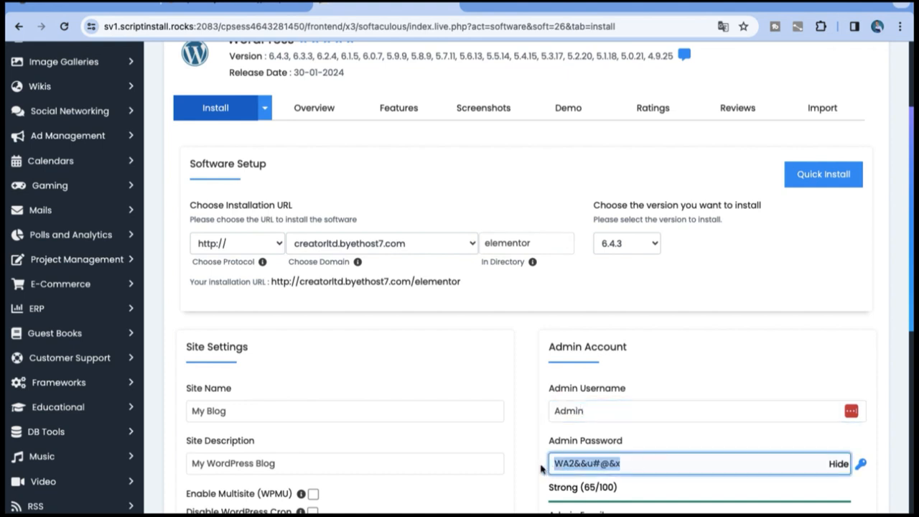
# Replace the default site name 'My Blog' with 'My Elementor Site'
pyautogui.scroll(-5, 543, 468)
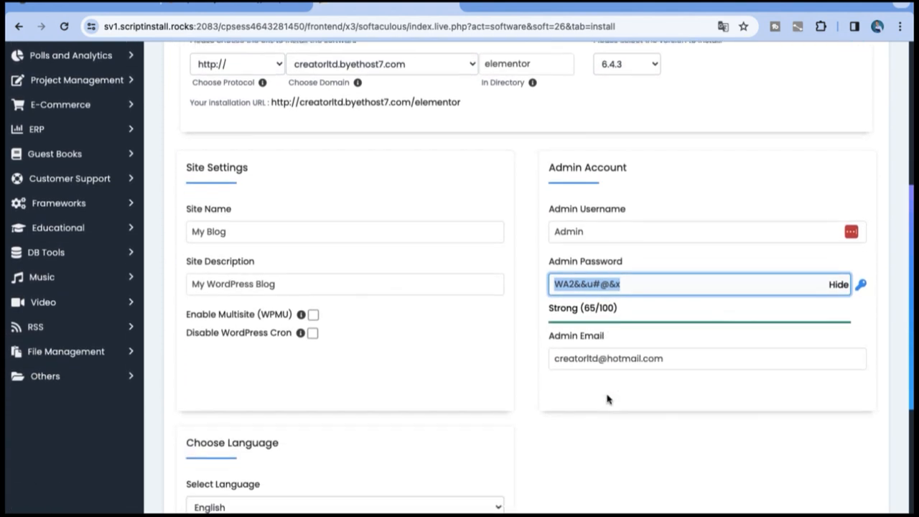
pyautogui.click(239, 193)
pyautogui.moveTo(240, 188); pyautogui.dragTo(189, 185)
pyautogui.press('BackSpace')
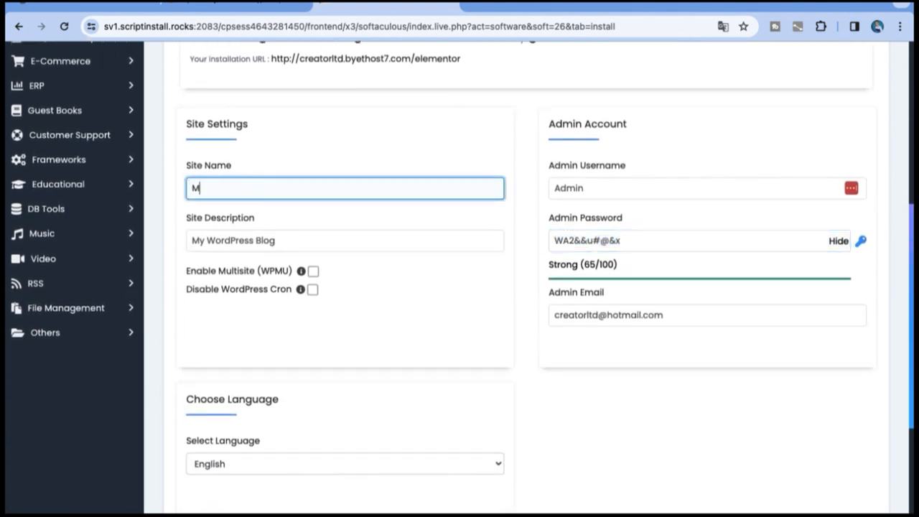
pyautogui.write('My Elemento')
pyautogui.write('or')
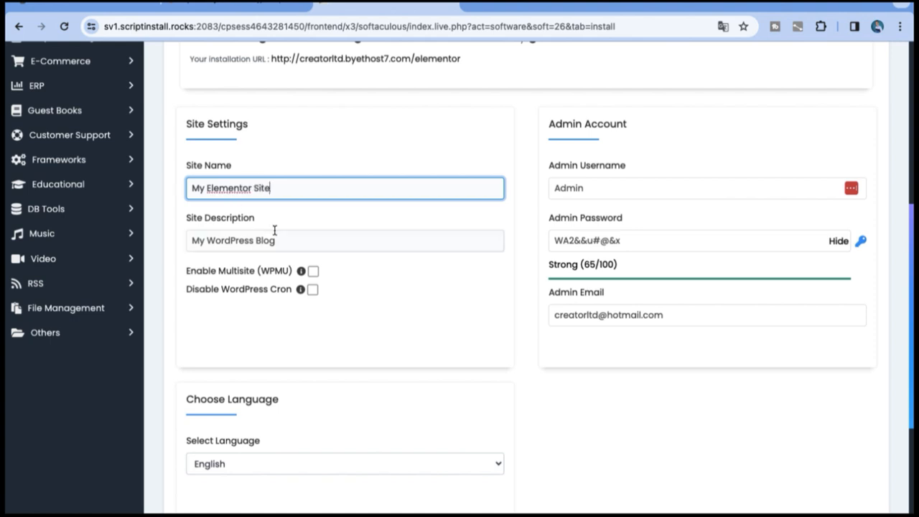
pyautogui.scroll(-5, 274, 230)
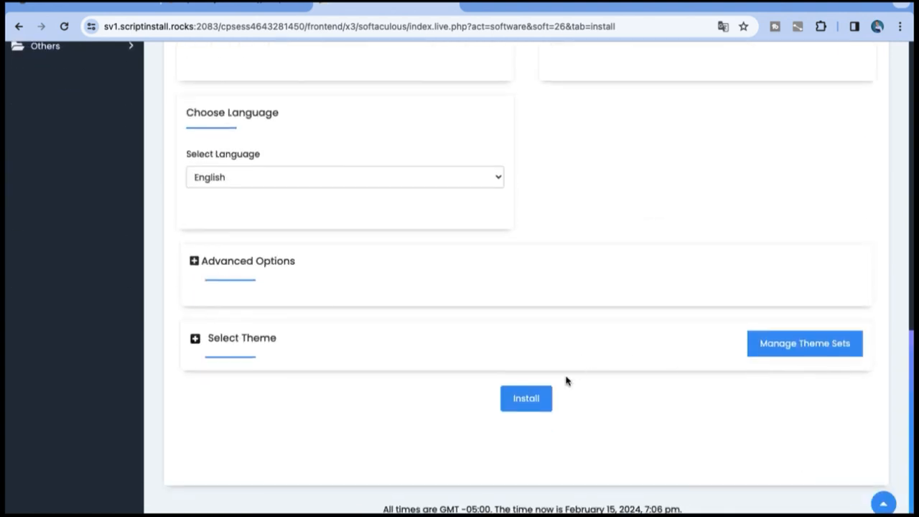
# Install WordPress into /elementor and open its wp-admin link in a new tab
pyautogui.click(543, 406)
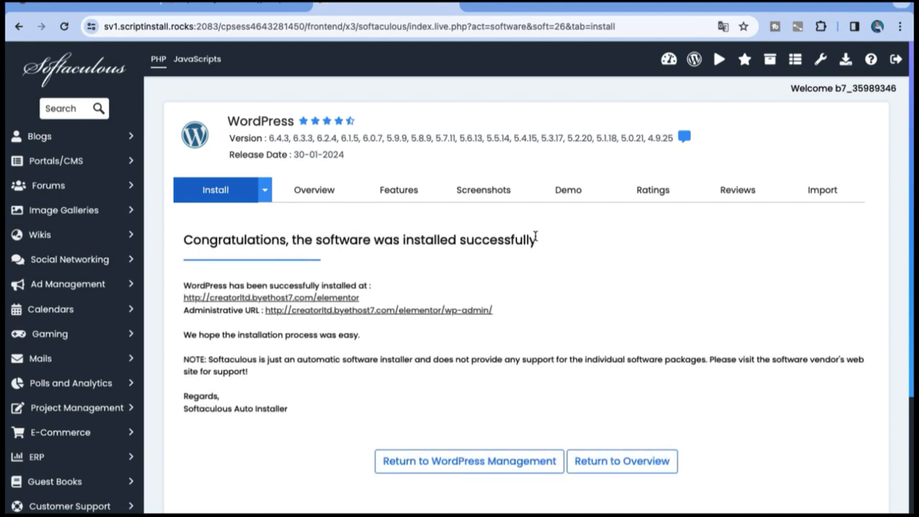
pyautogui.click(404, 311)
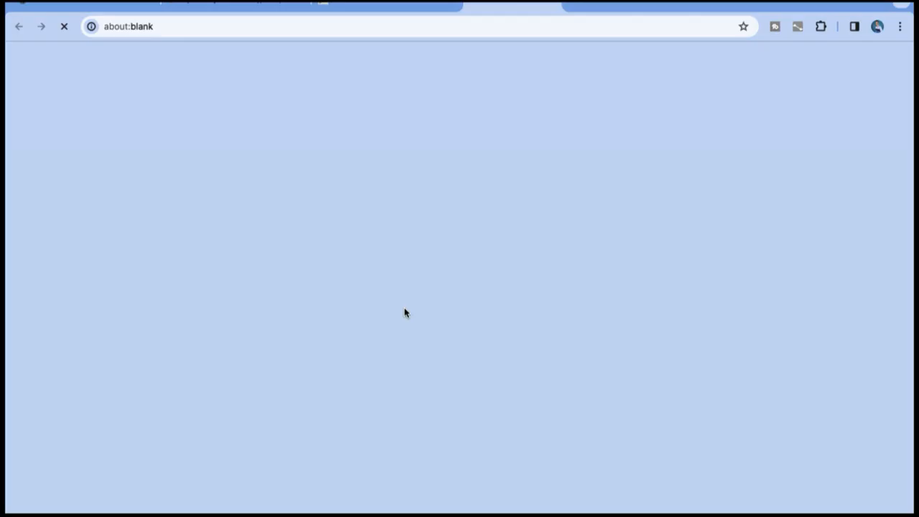
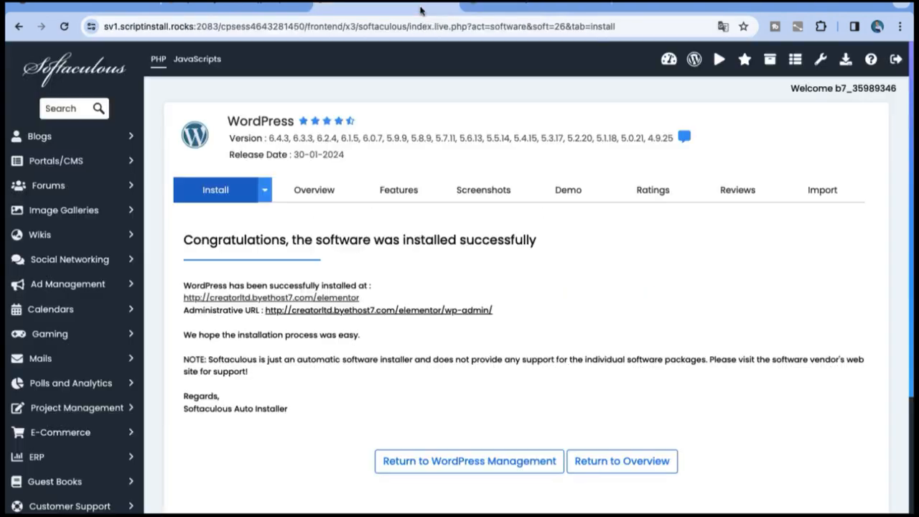
# Open the newly installed WordPress site at /elementor and reach its admin Dashboard
pyautogui.click(351, 302)
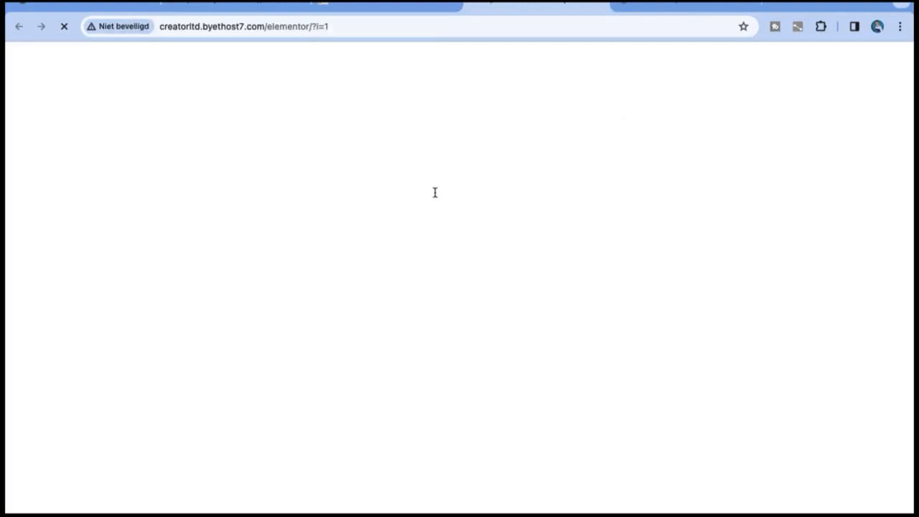
pyautogui.scroll(-8, 631, 302)
pyautogui.scroll(8, 631, 302)
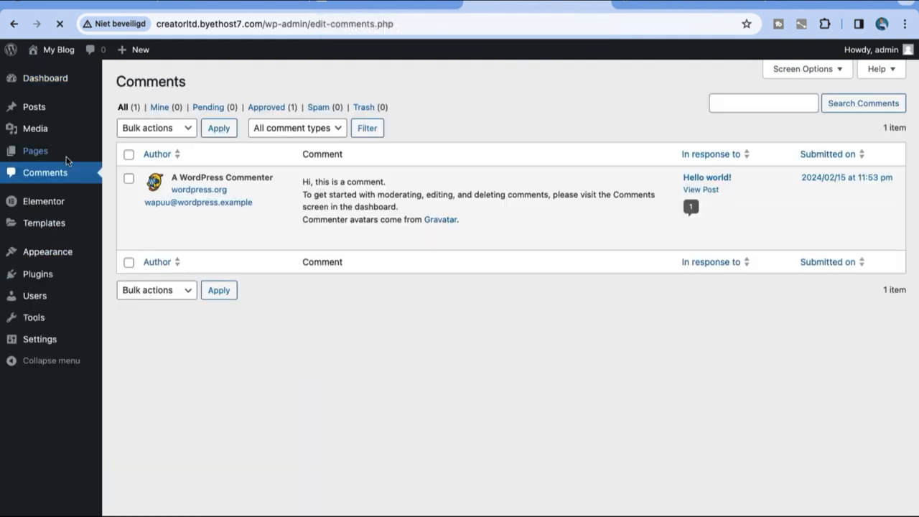
# Search the plugin directory for 'elementor' from Plugins > Add New Plugin
pyautogui.moveTo(43, 199)
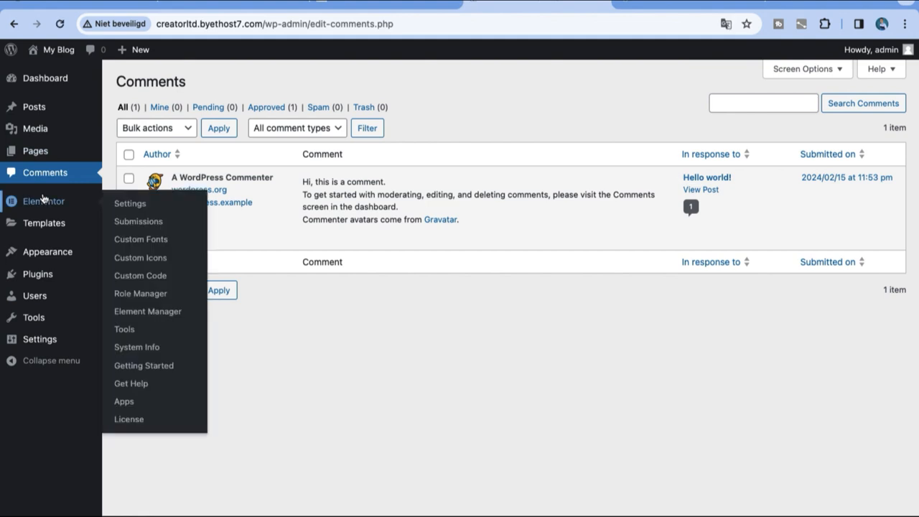
pyautogui.moveTo(45, 271)
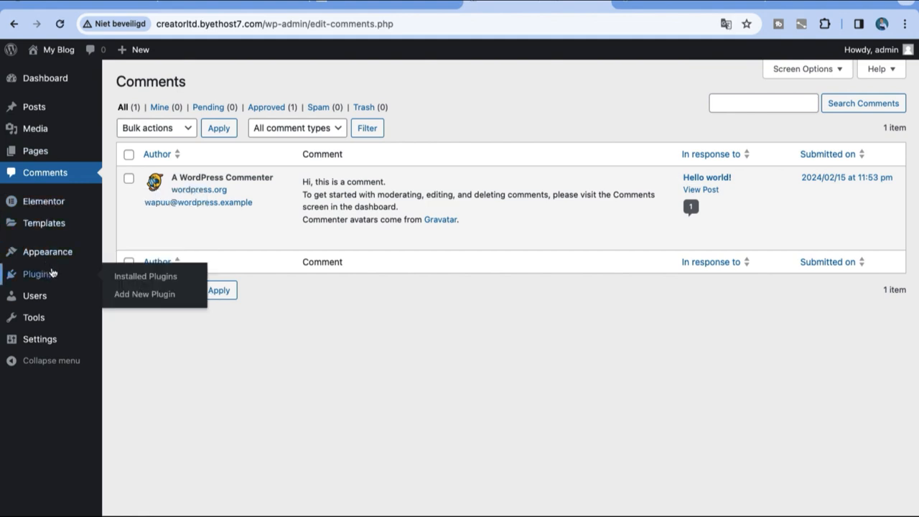
pyautogui.click(115, 294)
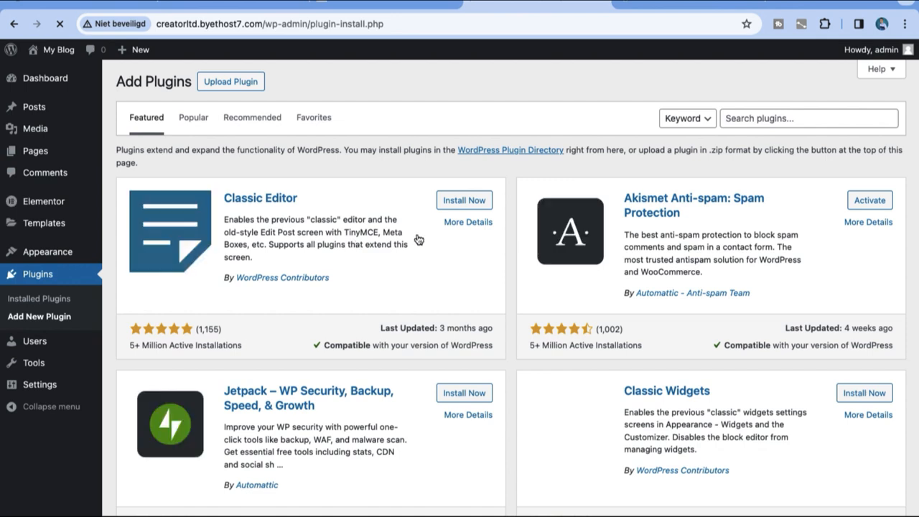
pyautogui.click(761, 118)
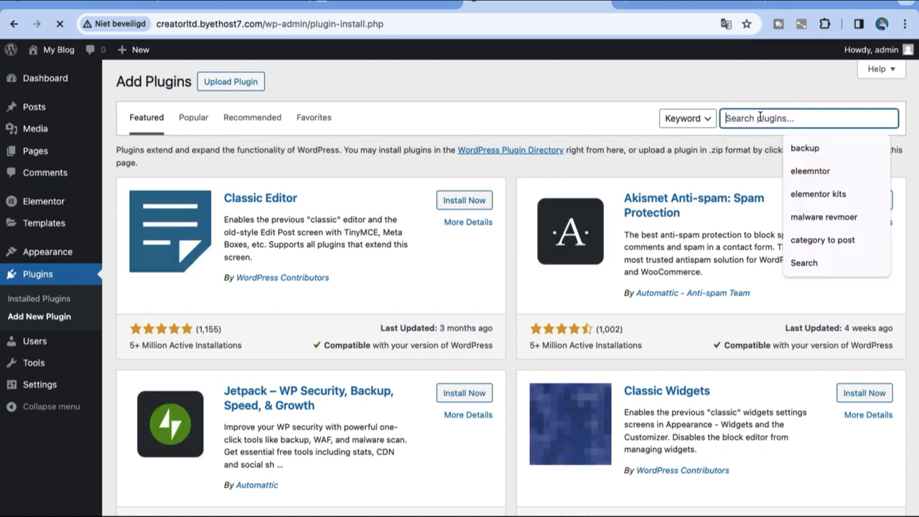
pyautogui.write('eleemn')
pyautogui.press('BackSpace')
pyautogui.press('BackSpace')
pyautogui.press('BackSpace')
pyautogui.write('mentor')
pyautogui.press('Return')
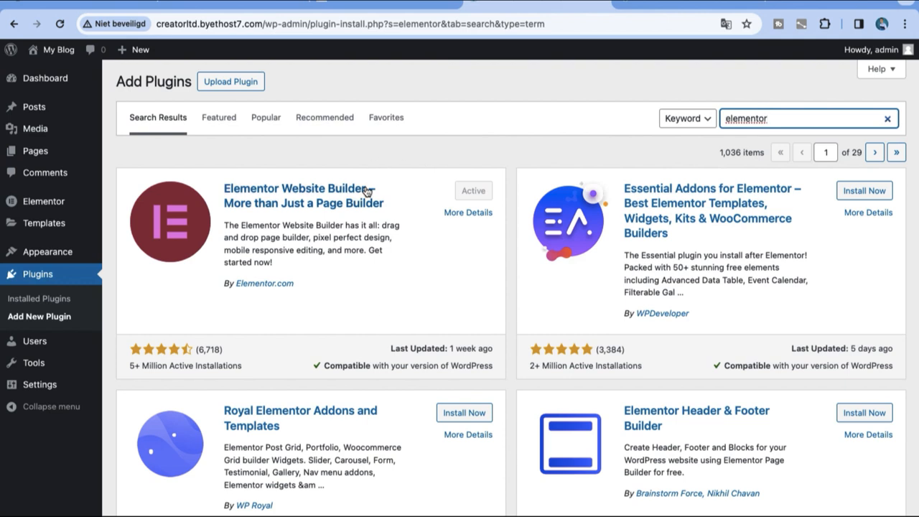
# Reveal the plugin .zip upload form above the Elementor search results
pyautogui.moveTo(61, 249)
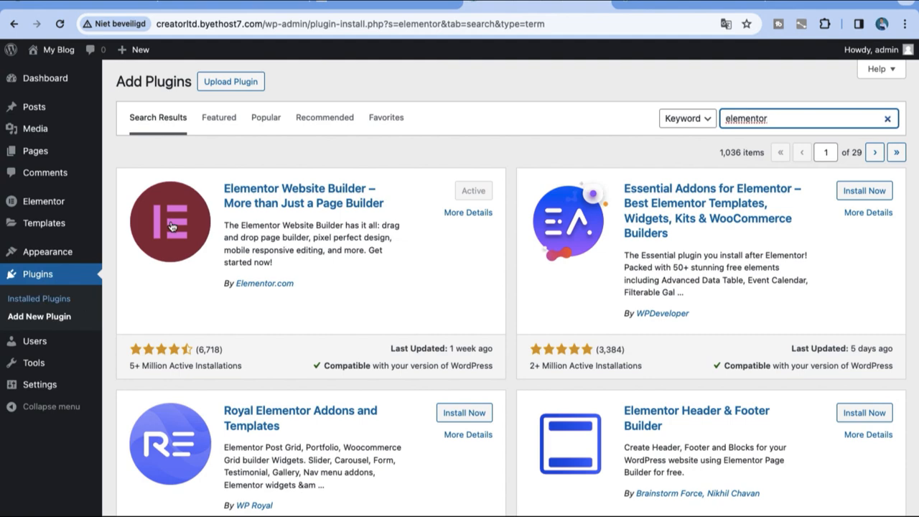
pyautogui.click(231, 86)
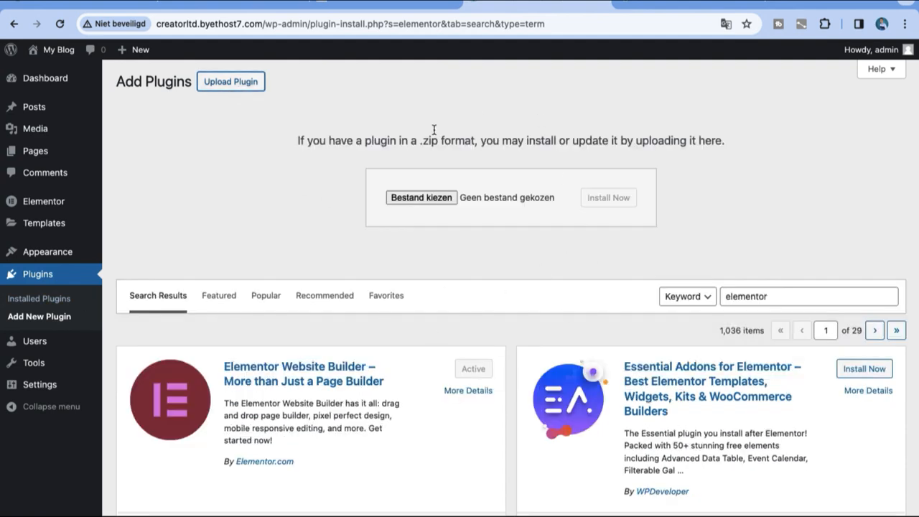
pyautogui.moveTo(347, 181); pyautogui.dragTo(424, 314)
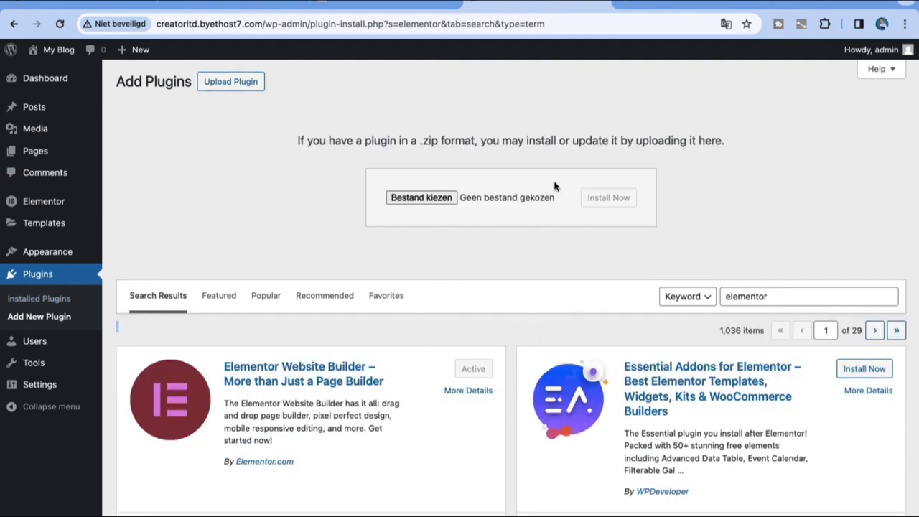
pyautogui.moveTo(71, 71)
# Find 'Astra theme' under Appearance > Themes, install and activate it, then visit the live site
pyautogui.moveTo(56, 247)
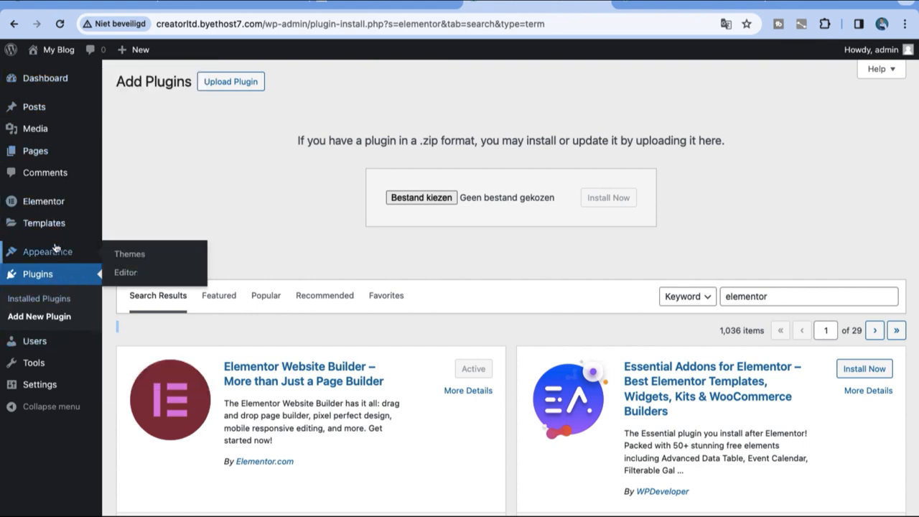
pyautogui.click(120, 255)
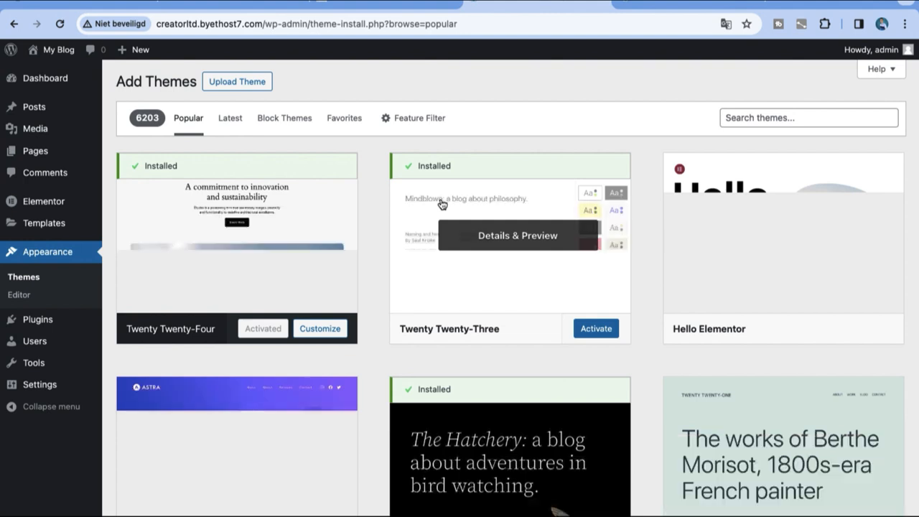
pyautogui.click(727, 119)
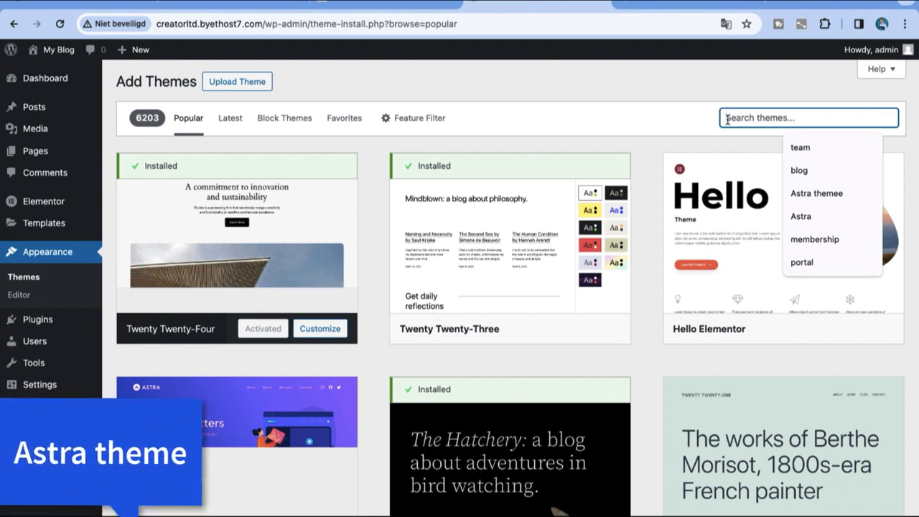
pyautogui.write('Astra theme')
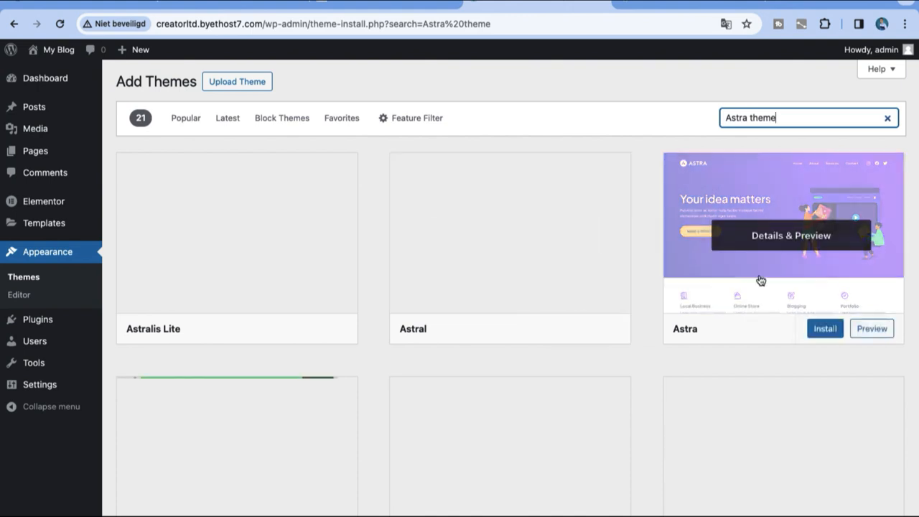
pyautogui.click(820, 330)
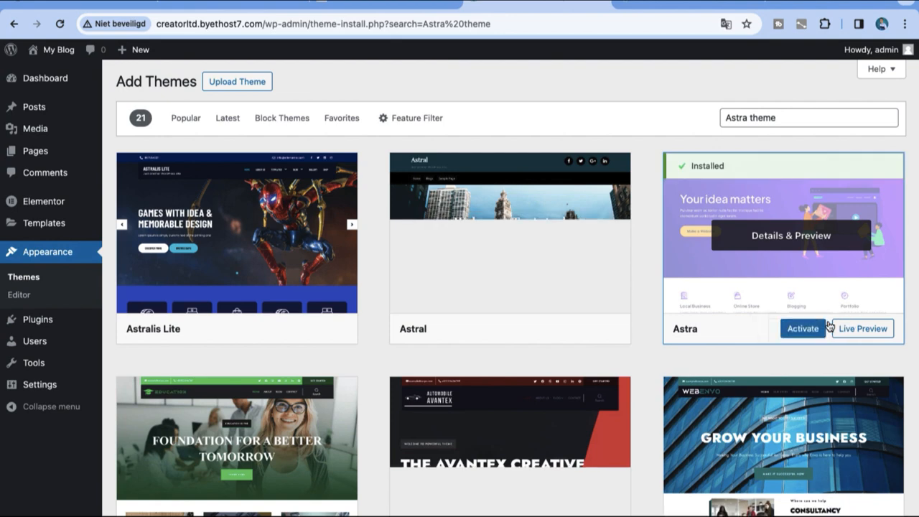
pyautogui.click(802, 330)
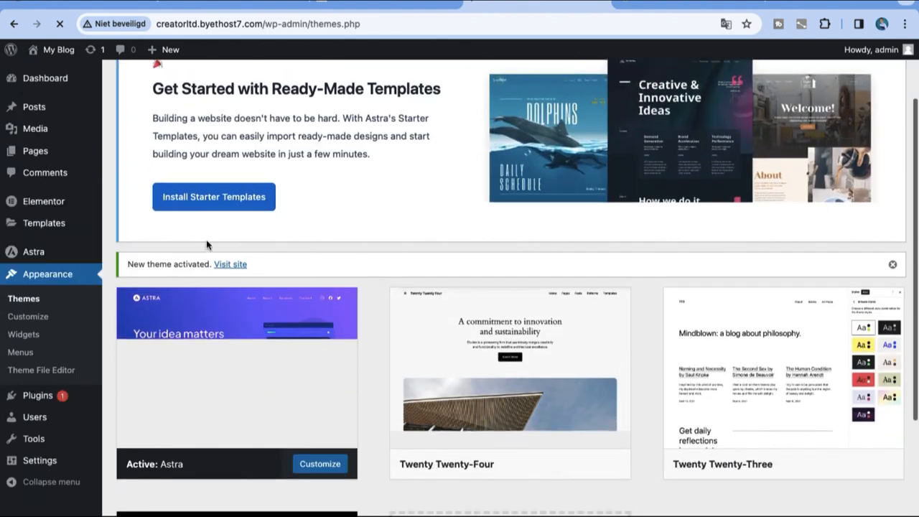
pyautogui.click(230, 265)
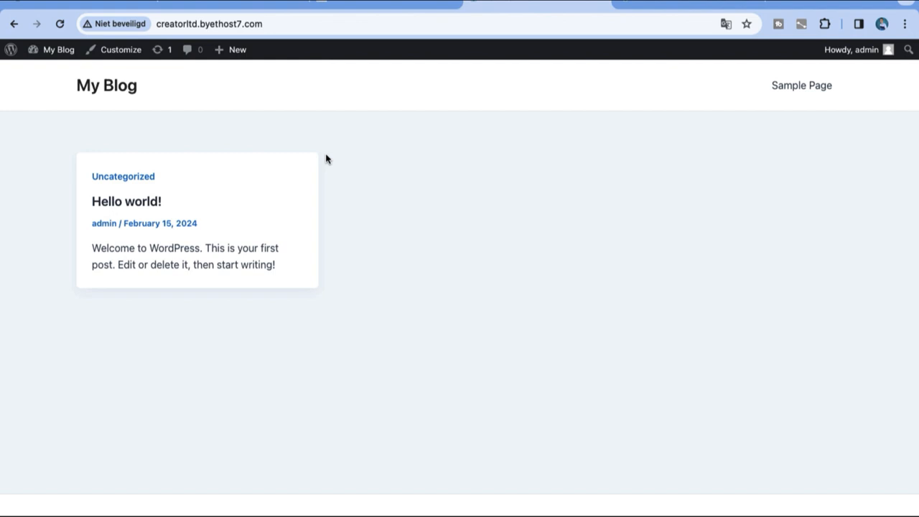
# Open the Astra home page in the block editor via Edit Page
pyautogui.moveTo(70, 53)
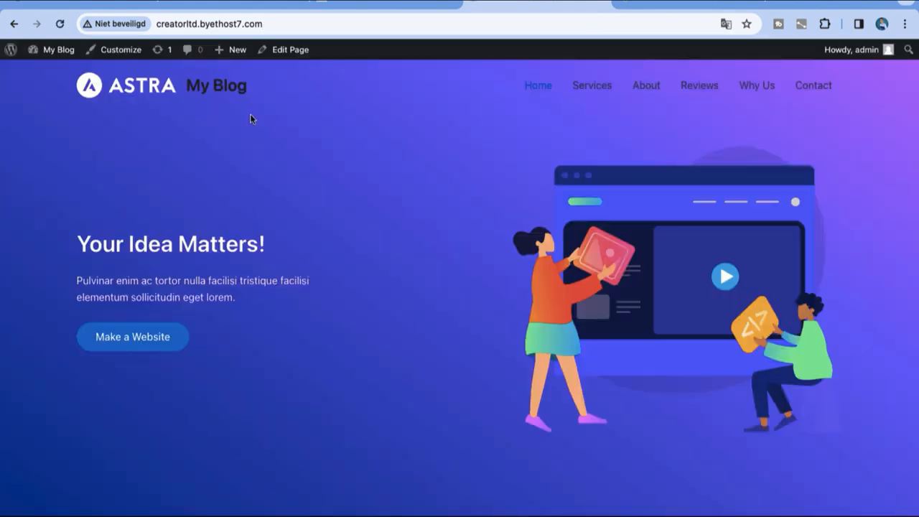
pyautogui.click(265, 58)
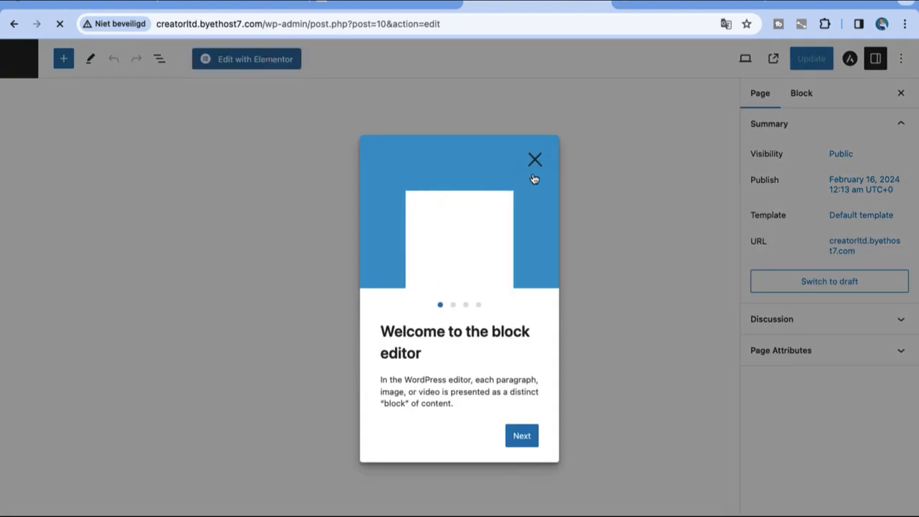
# Dismiss the welcome tour and load the home page in Elementor, closing Notifications
pyautogui.click(544, 159)
pyautogui.click(266, 60)
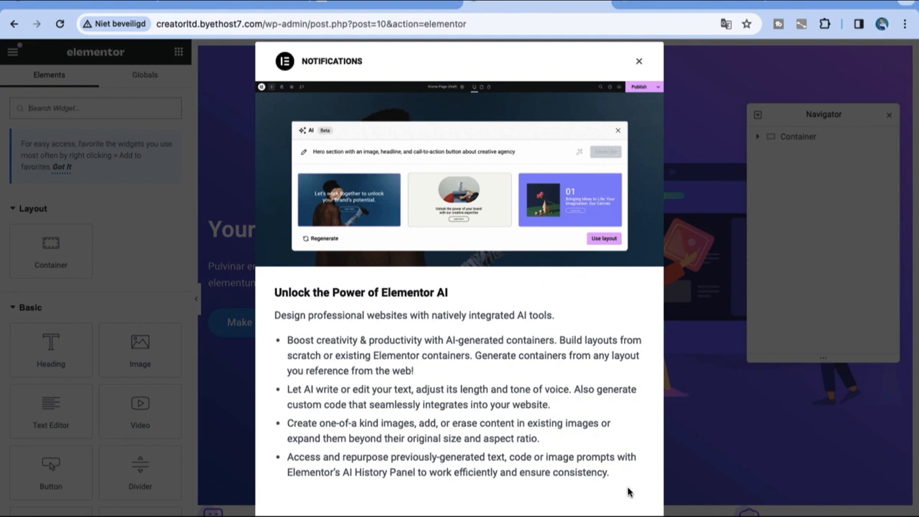
pyautogui.click(639, 61)
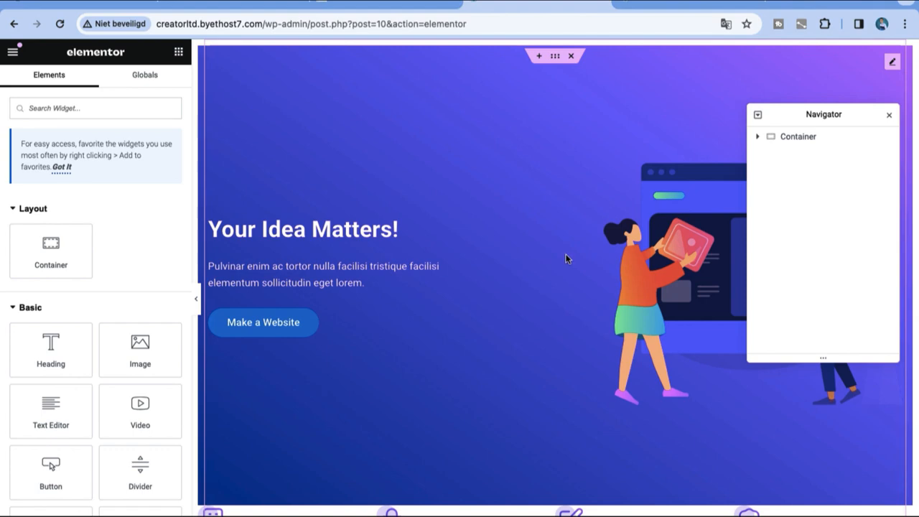
# Delete the Your Idea Matters! hero container and open Templates > Kit Library from the Dashboard
pyautogui.click(571, 56)
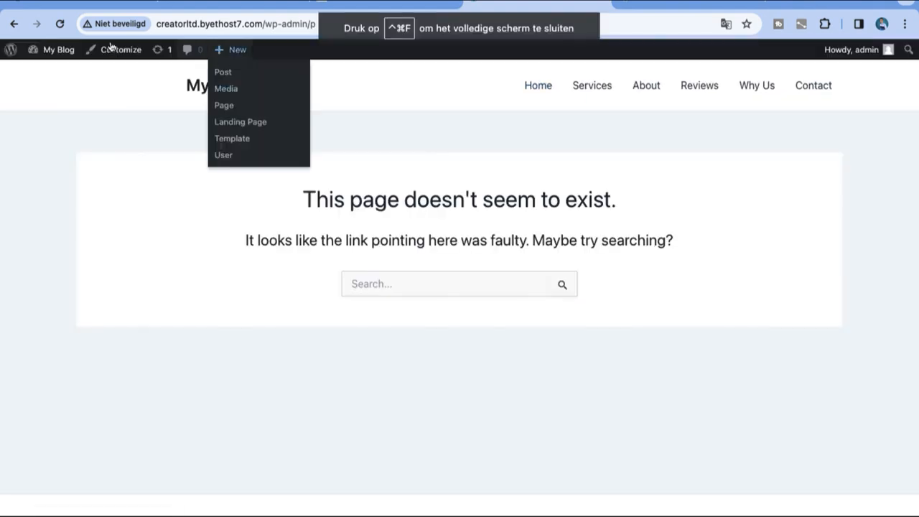
pyautogui.moveTo(11, 49)
pyautogui.moveTo(50, 50)
pyautogui.click(39, 70)
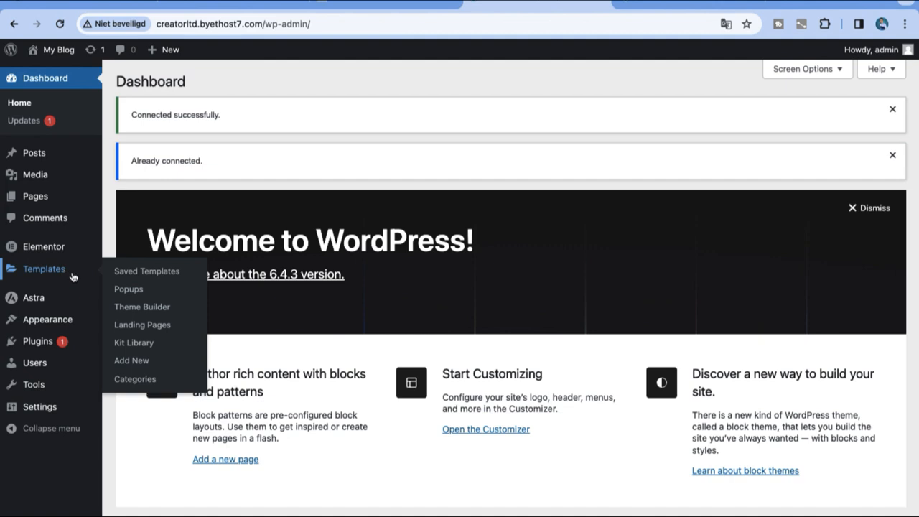
pyautogui.click(137, 344)
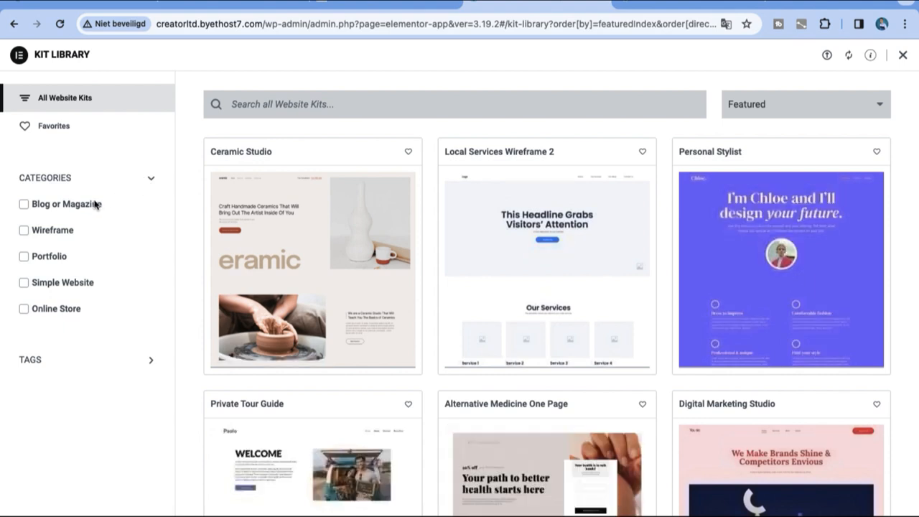
# Filter the Kit Library to the Online Store category and view the Featured sort options
pyautogui.click(24, 205)
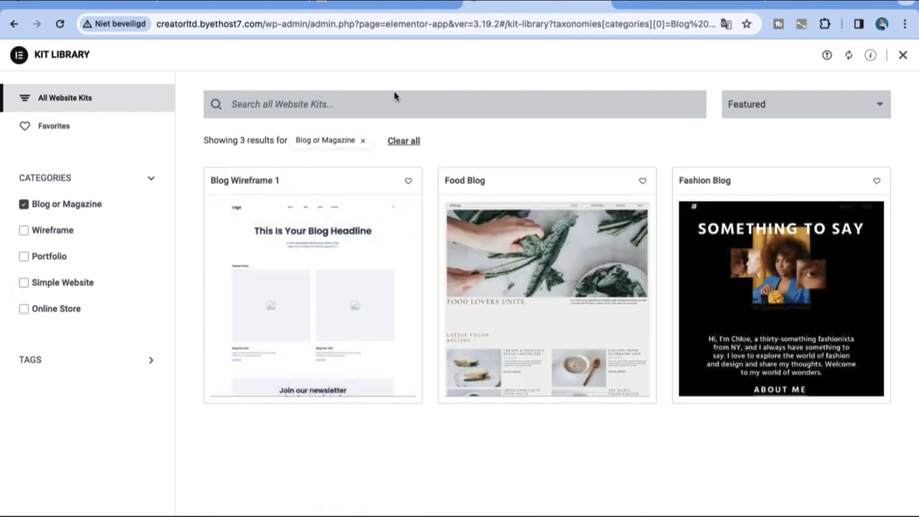
pyautogui.click(23, 205)
pyautogui.click(24, 310)
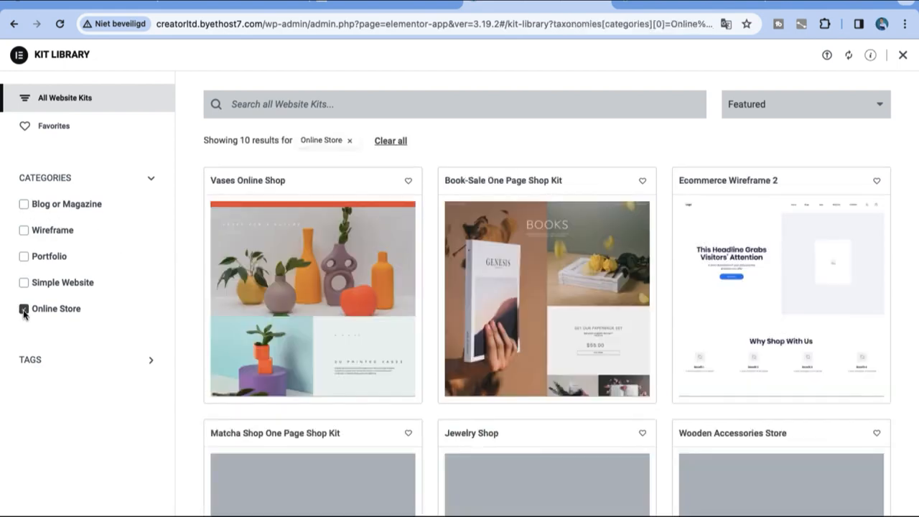
pyautogui.scroll(-9, 654, 402)
pyautogui.scroll(10, 654, 402)
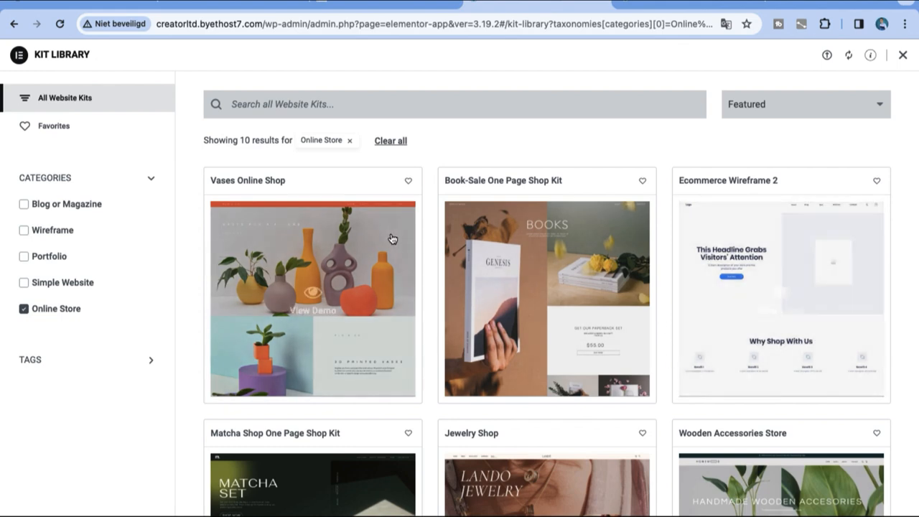
pyautogui.click(785, 115)
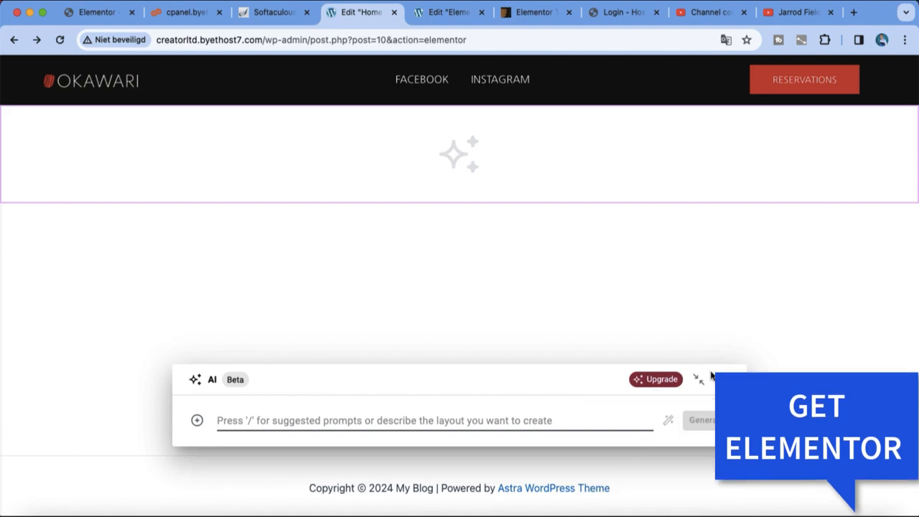
# Close the AI prompt, browse the Library's Blocks, and preview the Headline block
pyautogui.click(699, 380)
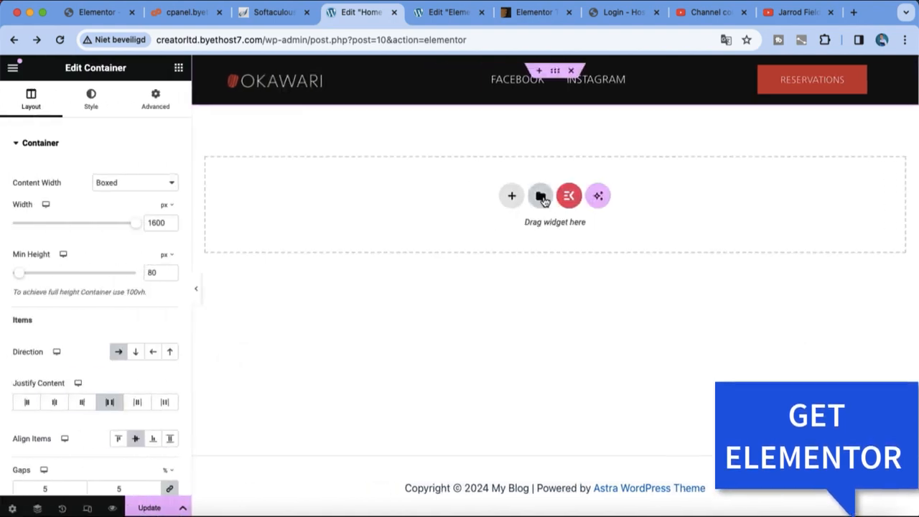
pyautogui.click(548, 198)
pyautogui.scroll(-10, 574, 168)
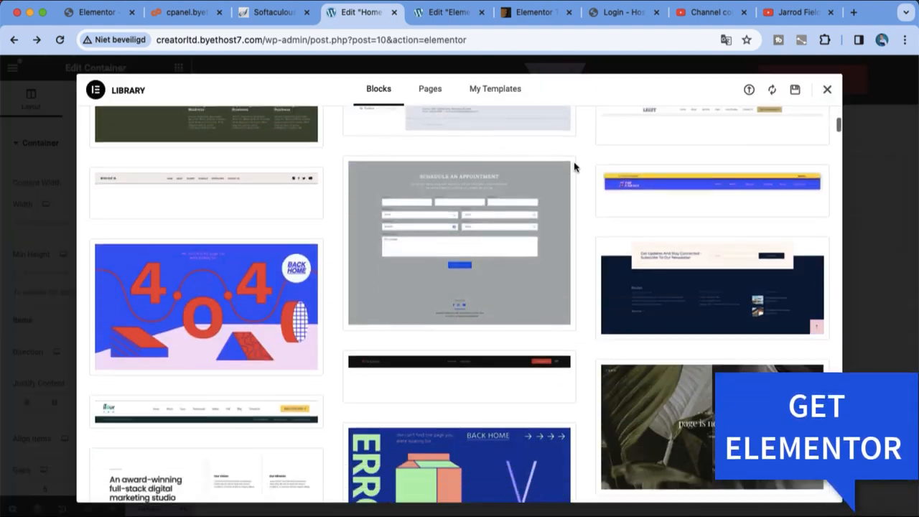
pyautogui.scroll(-10, 574, 167)
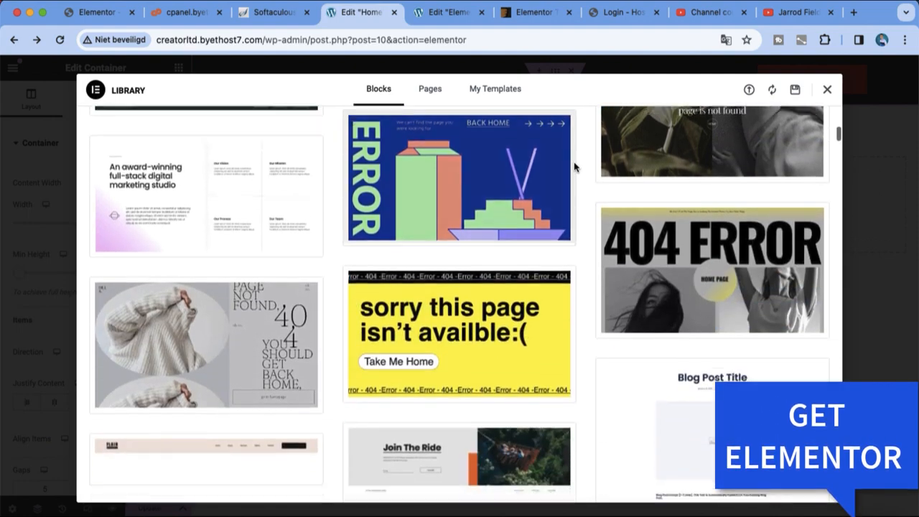
pyautogui.scroll(-5, 528, 227)
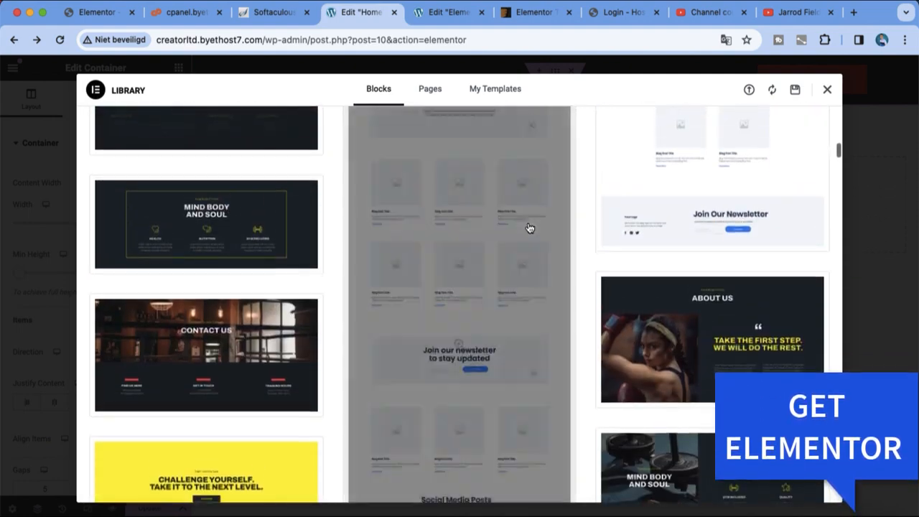
pyautogui.scroll(-8, 528, 229)
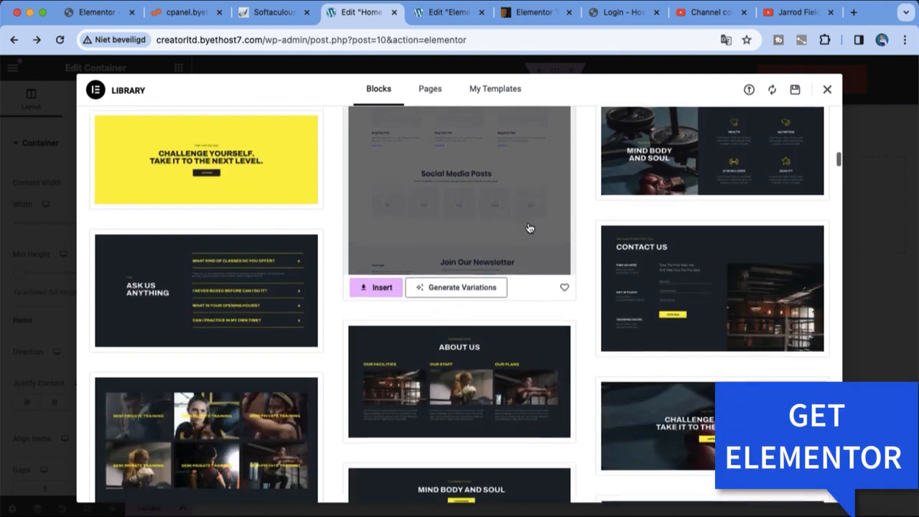
pyautogui.scroll(-2, 527, 228)
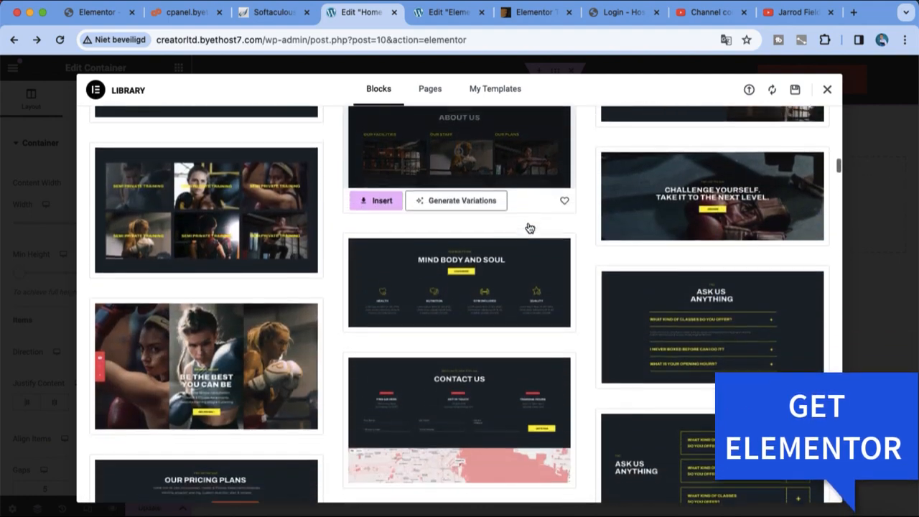
pyautogui.moveTo(838, 164); pyautogui.dragTo(858, 329)
pyautogui.click(264, 175)
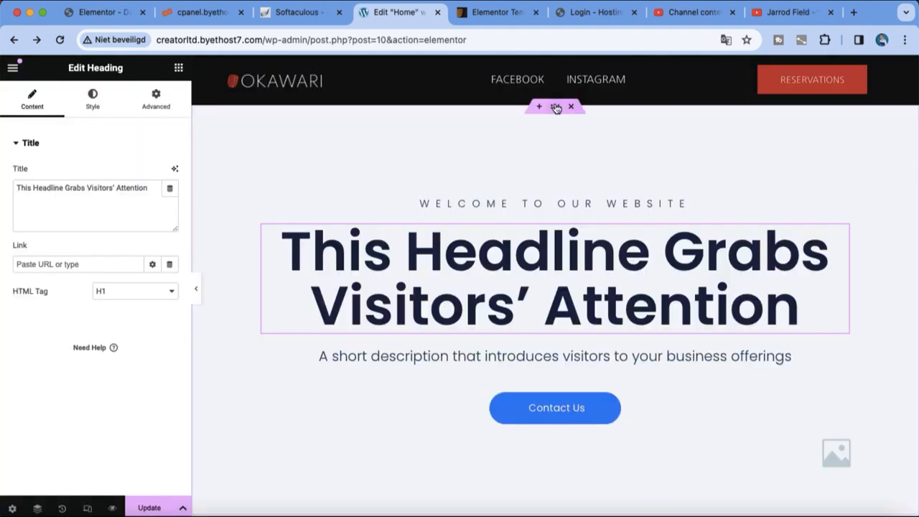
# Start picking a hero background image under Style > Background, then load unsplash.com in another tab
pyautogui.click(556, 106)
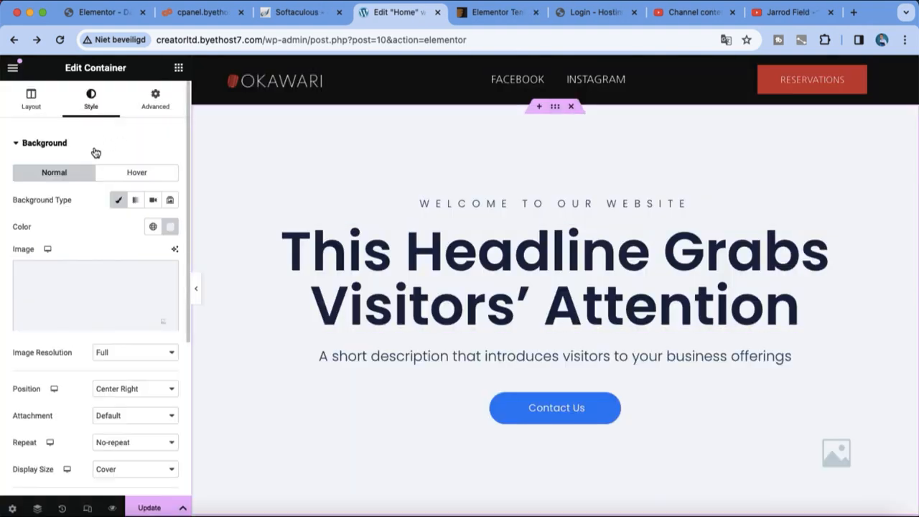
pyautogui.click(147, 275)
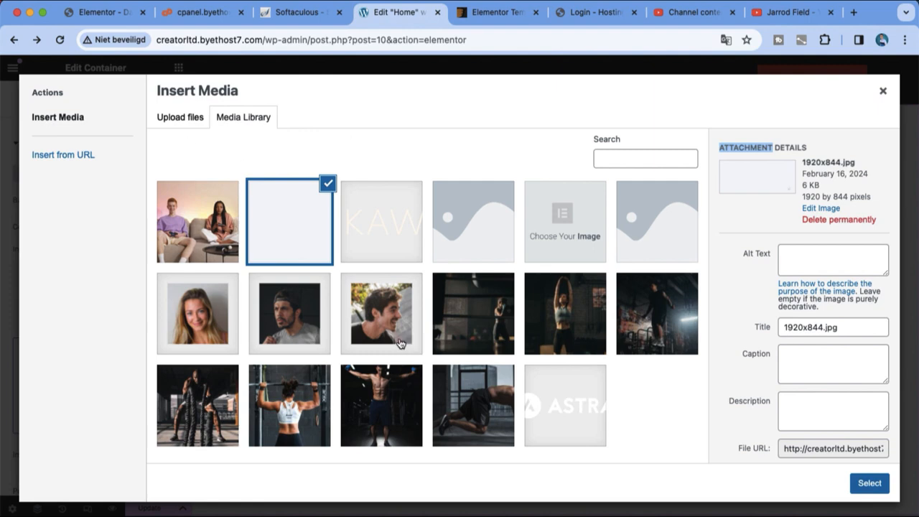
pyautogui.rightClick(469, 21)
pyautogui.press('Escape')
pyautogui.click(467, 23)
pyautogui.click(468, 37)
pyautogui.write('unsplas')
pyautogui.press('Return')
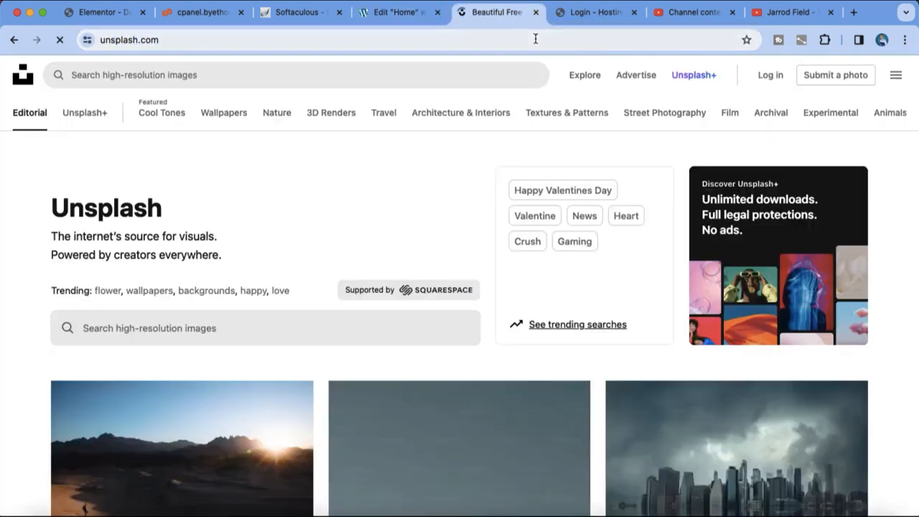
# Search Unsplash for 'landscape people' and open the Zermatt red-hoodie hiker photo
pyautogui.scroll(-10, 563, 273)
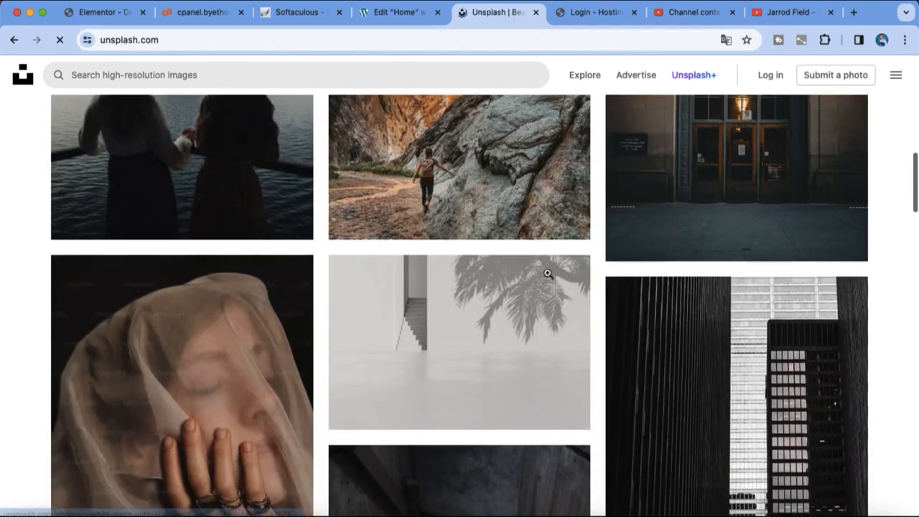
pyautogui.scroll(10, 456, 219)
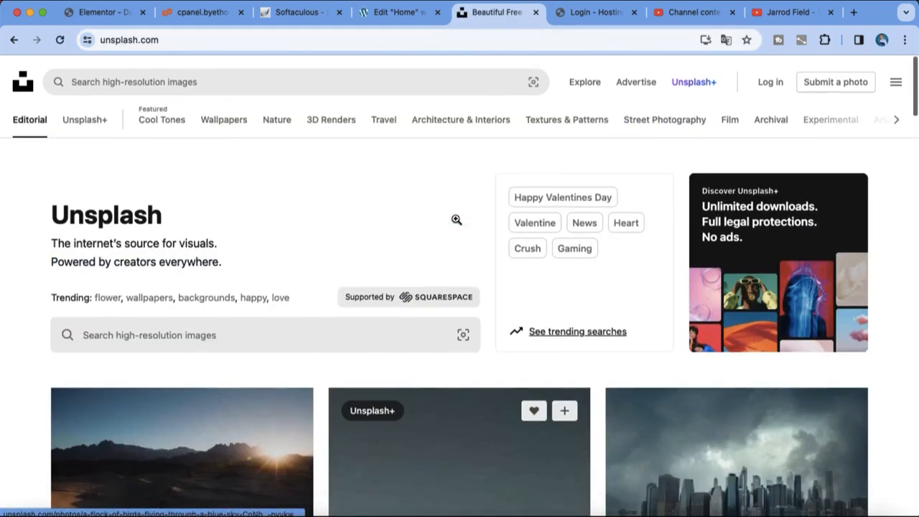
pyautogui.click(275, 73)
pyautogui.write('land')
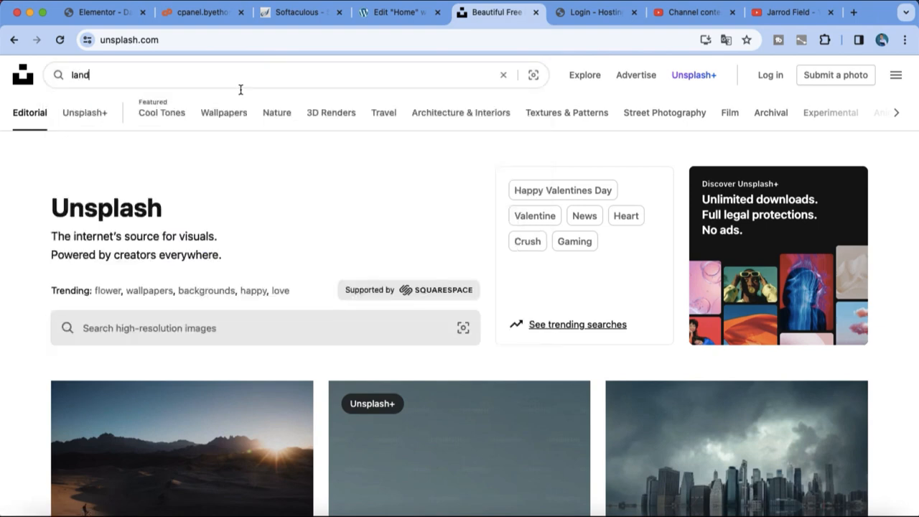
pyautogui.write('scape people')
pyautogui.press('Return')
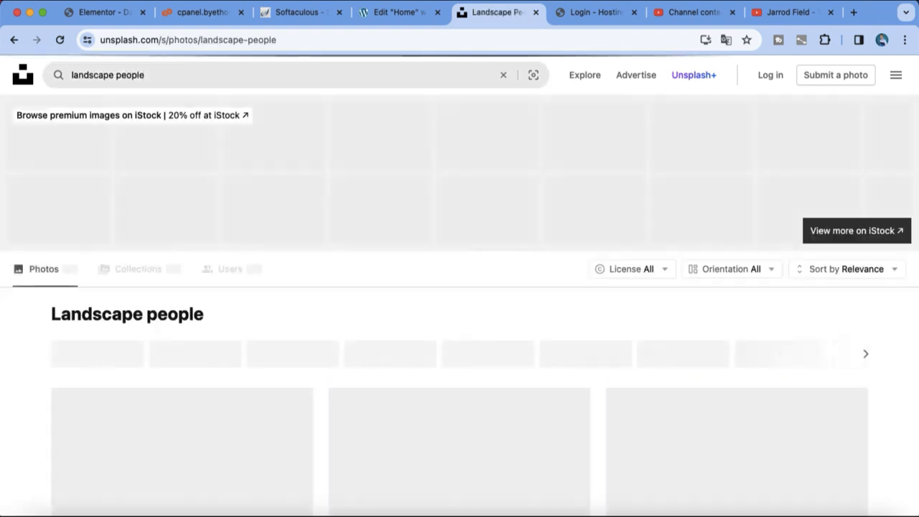
pyautogui.scroll(-1, 474, 323)
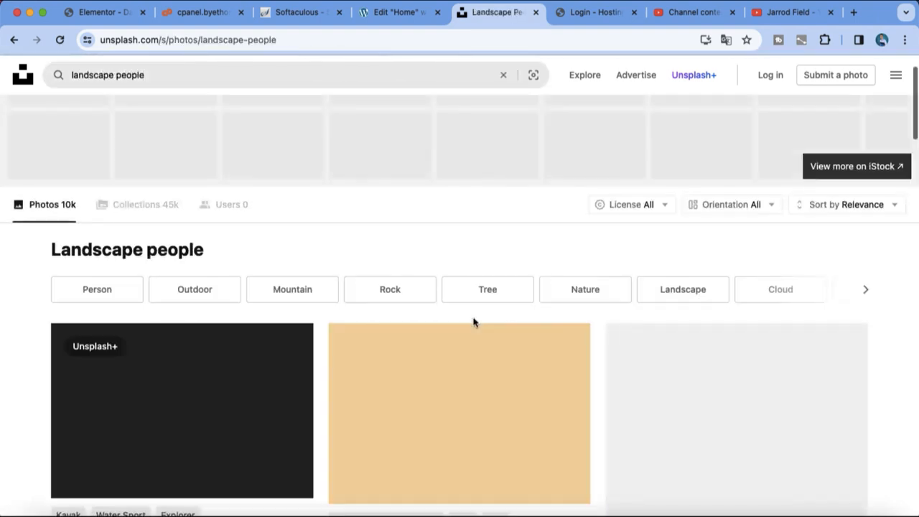
pyautogui.scroll(-3, 531, 366)
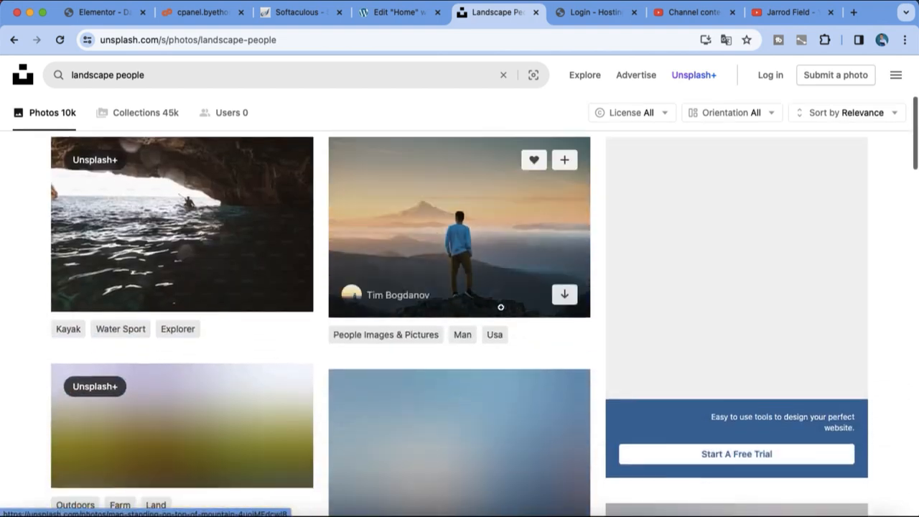
pyautogui.scroll(-3, 512, 281)
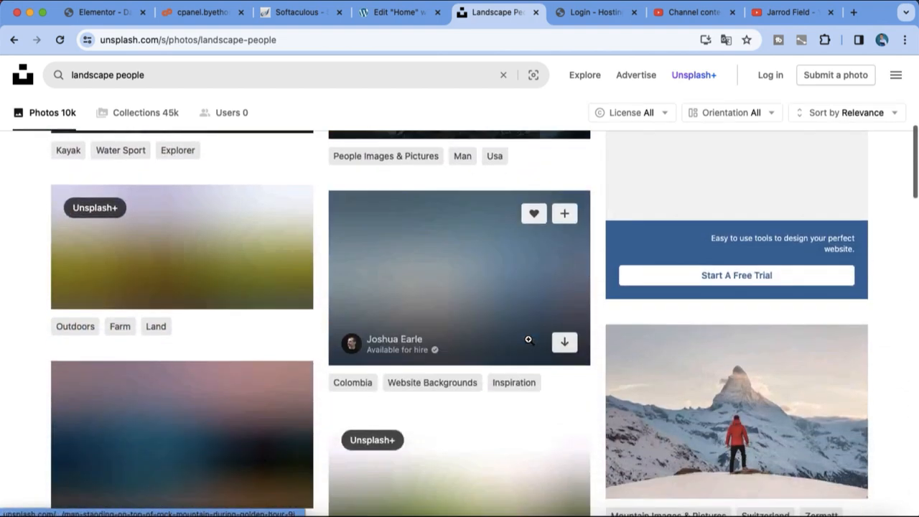
pyautogui.scroll(-1, 529, 340)
pyautogui.click(677, 404)
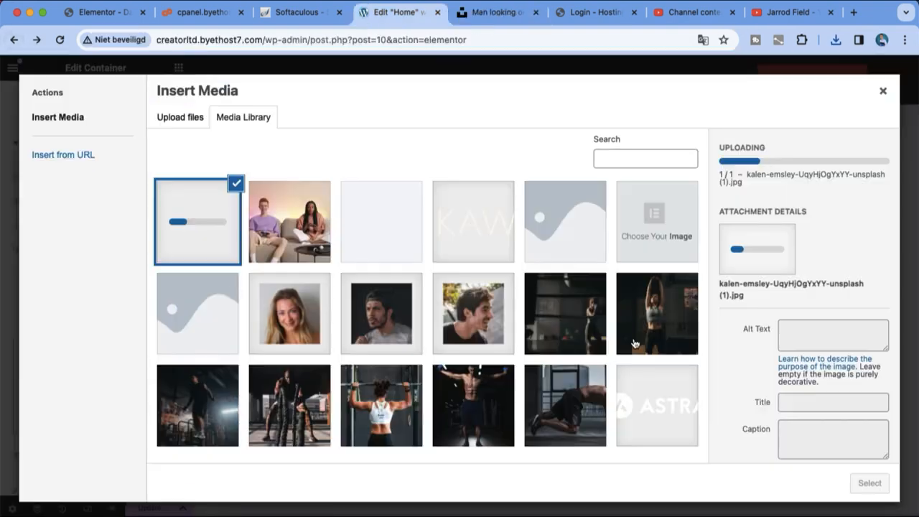
# Select the uploaded mountain-lake photo with the seated hiker and apply it as the hero background
pyautogui.click(310, 249)
pyautogui.click(239, 250)
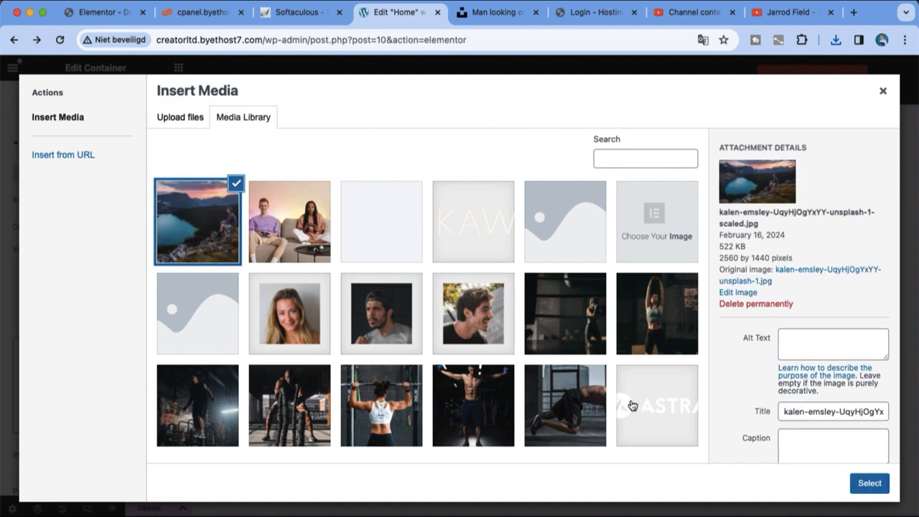
pyautogui.click(871, 486)
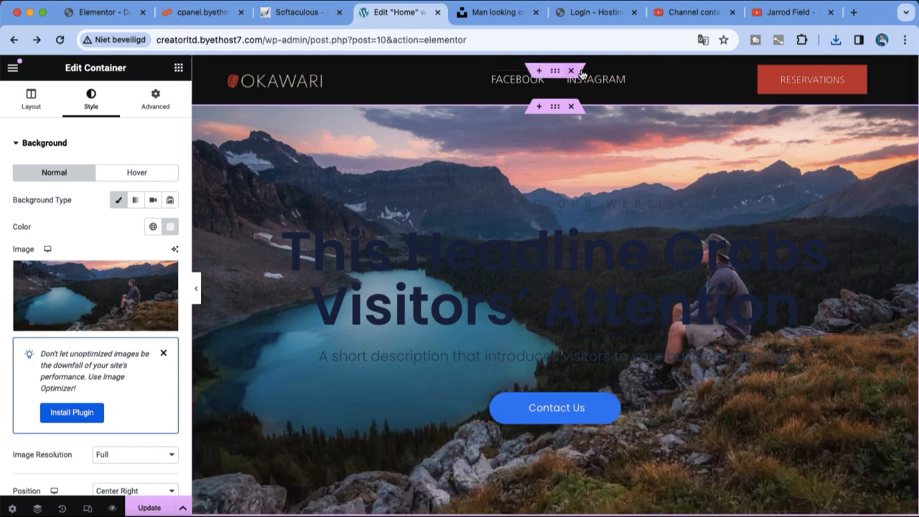
# Replace the hero headline with 'Welcome' and set its text colour to white
pyautogui.scroll(-1, 574, 76)
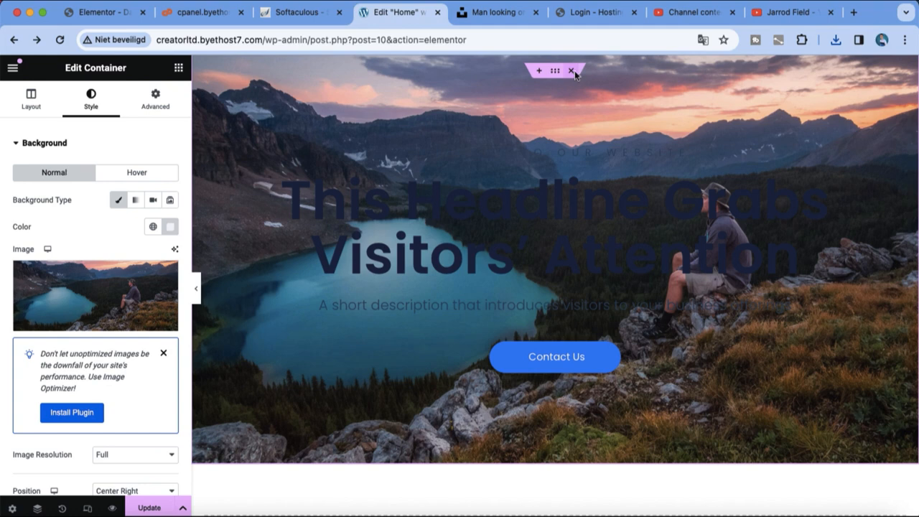
pyautogui.tripleClick(659, 253)
pyautogui.press('BackSpace')
pyautogui.write('Welcome')
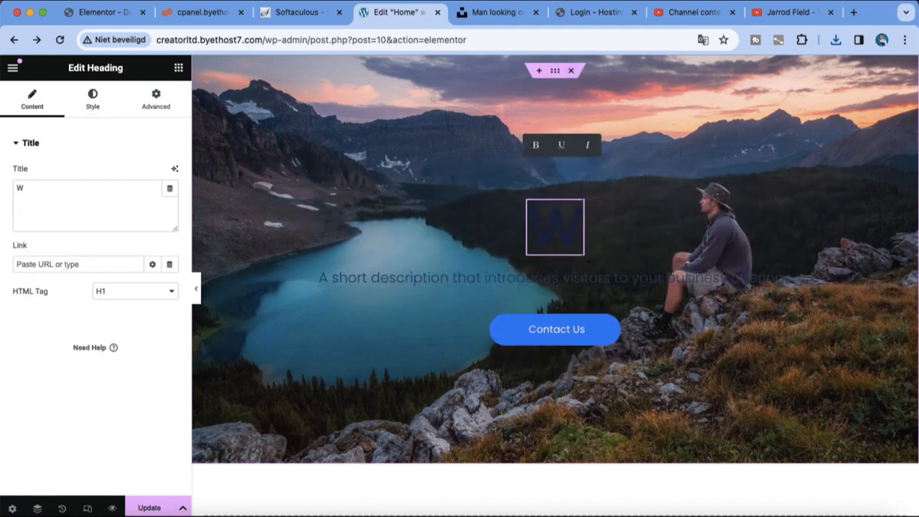
pyautogui.click(93, 106)
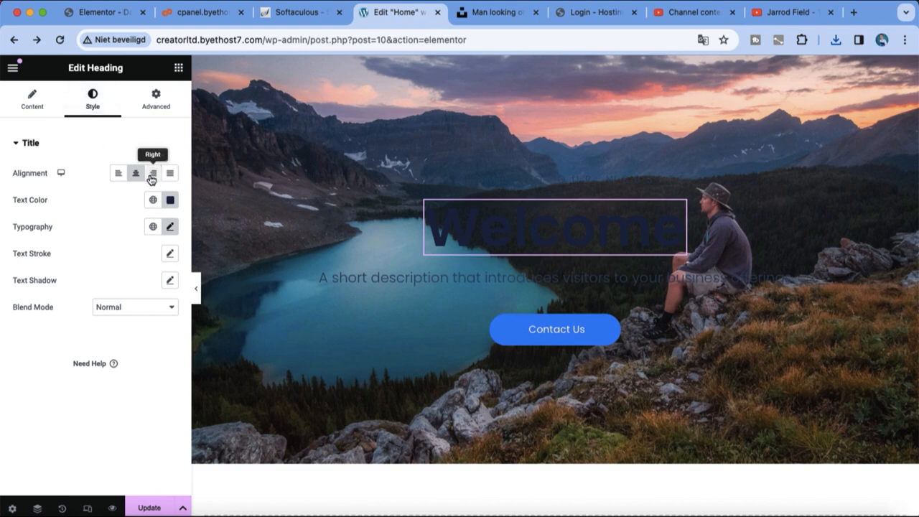
pyautogui.click(170, 200)
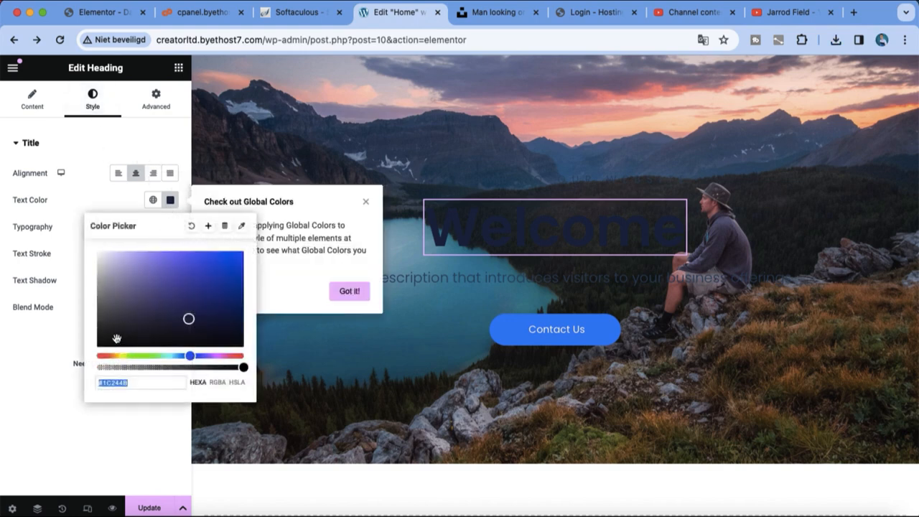
pyautogui.moveTo(177, 309); pyautogui.dragTo(114, 227)
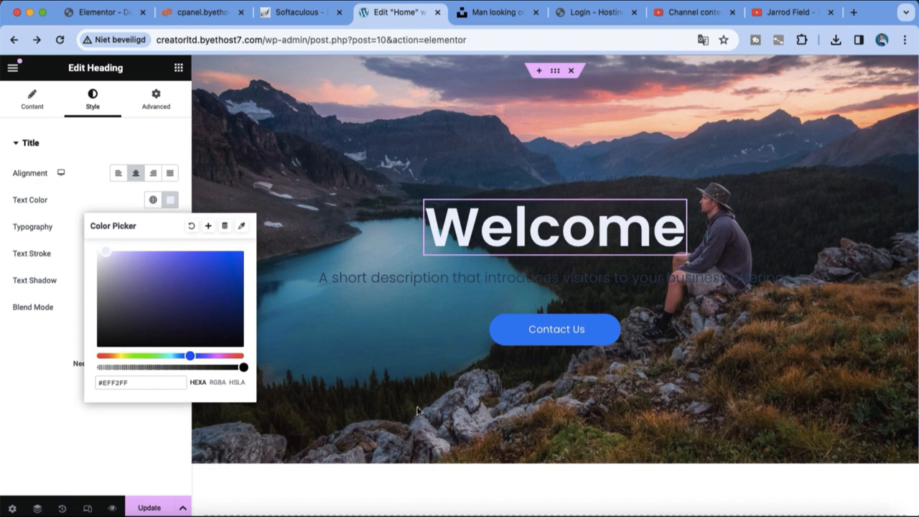
pyautogui.click(402, 476)
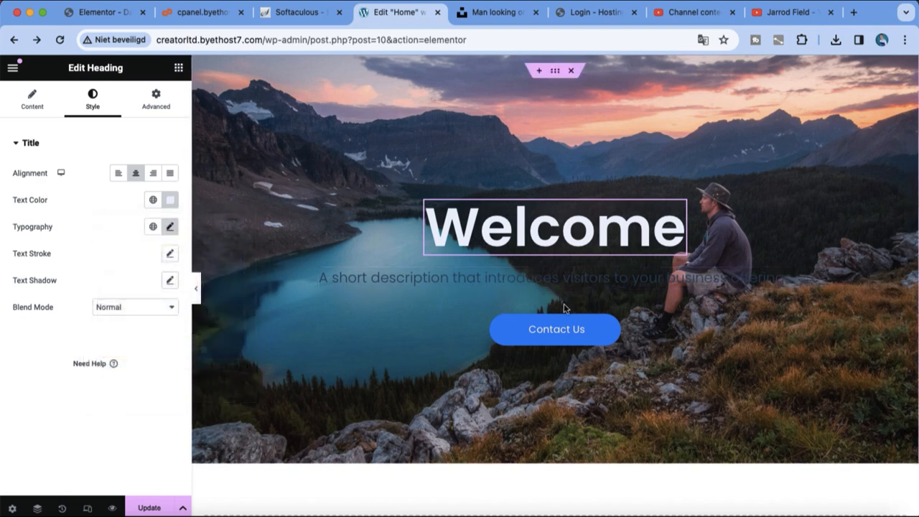
# Replace the description with 'TO MY NEW SITE' and make its text white
pyautogui.tripleClick(577, 283)
pyautogui.press('BackSpace')
pyautogui.write('TO MY NEW SITE')
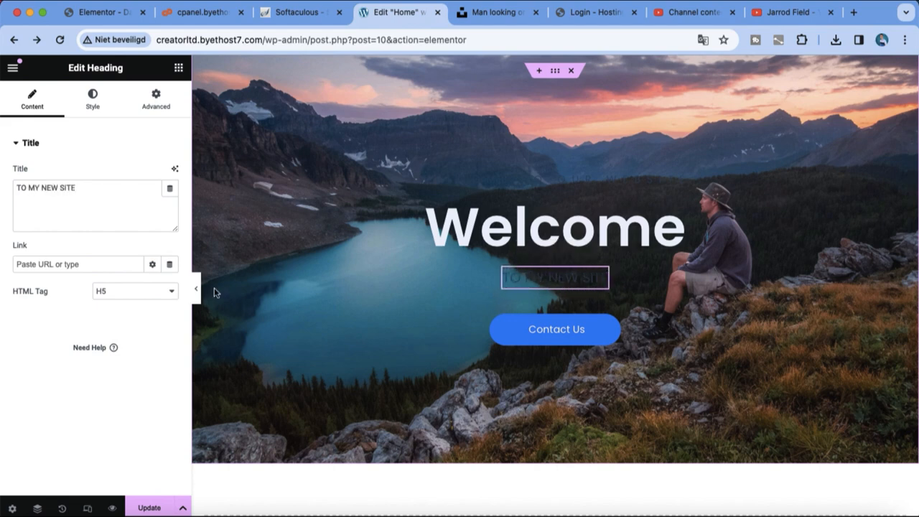
pyautogui.click(89, 113)
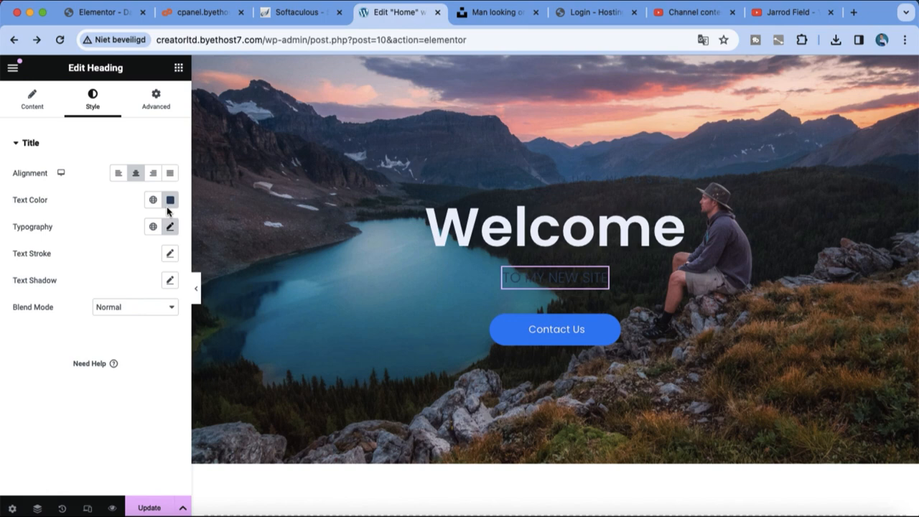
pyautogui.click(171, 201)
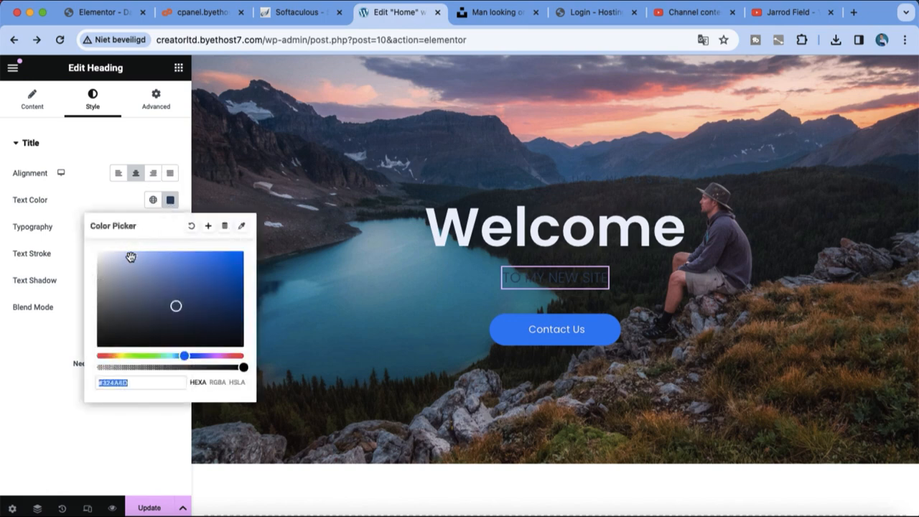
pyautogui.click(334, 353)
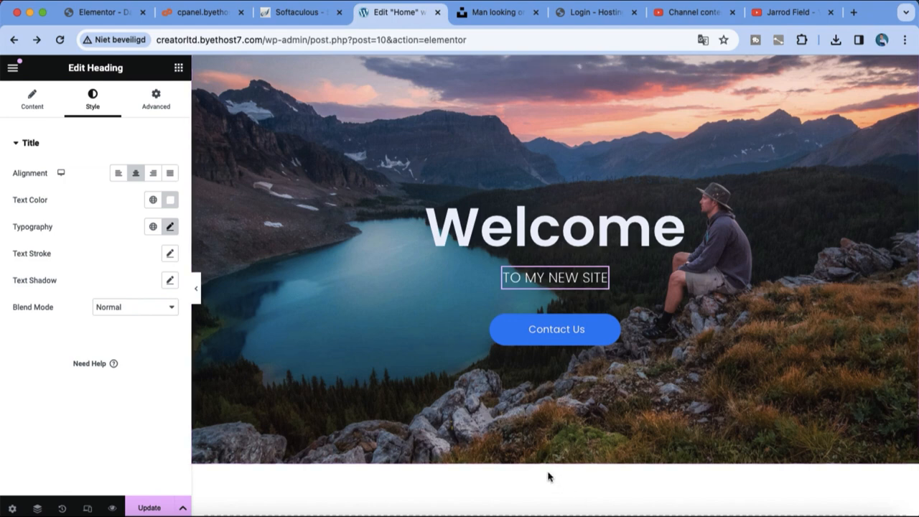
pyautogui.scroll(-3, 548, 477)
pyautogui.scroll(2, 542, 489)
# Add a new section below the hero and delete the old empty container
pyautogui.click(514, 498)
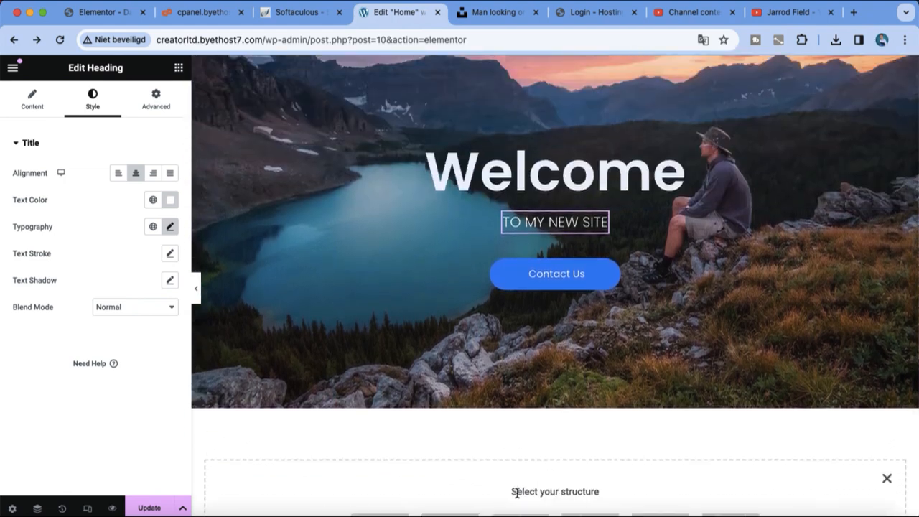
pyautogui.scroll(-3, 474, 424)
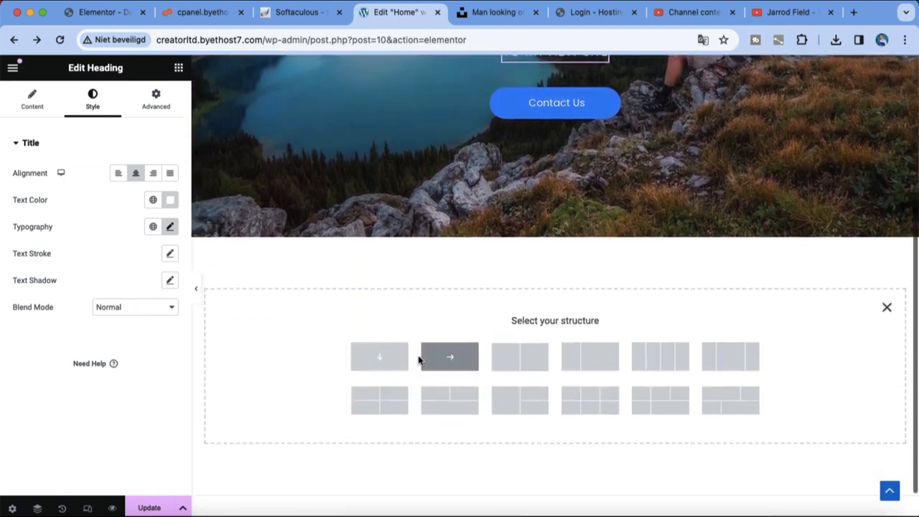
pyautogui.click(395, 359)
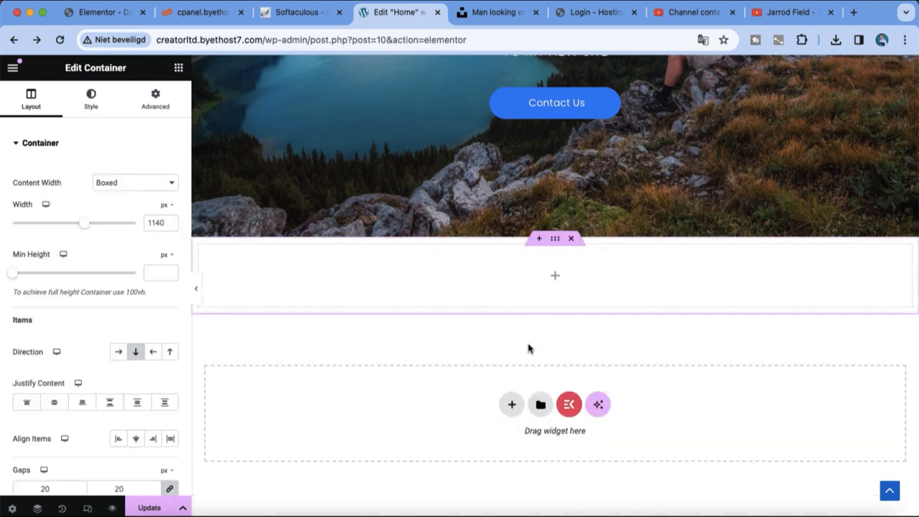
pyautogui.click(510, 405)
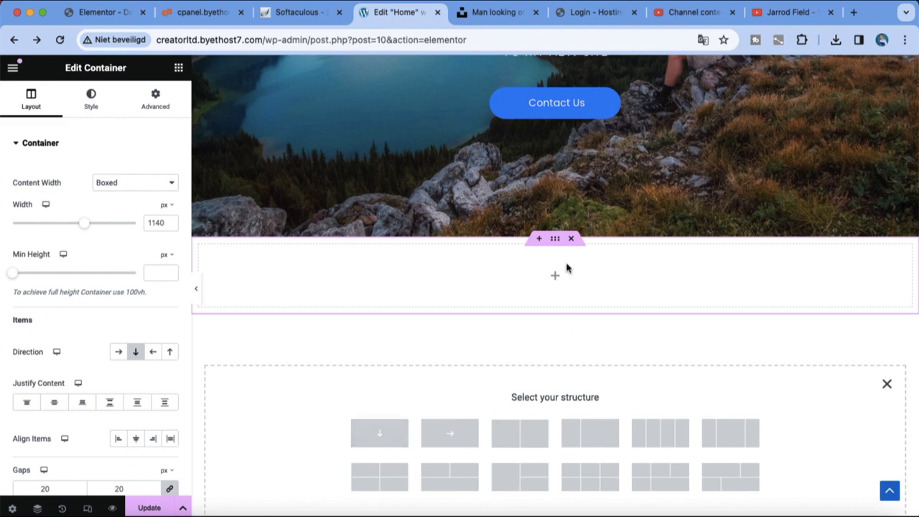
pyautogui.click(572, 240)
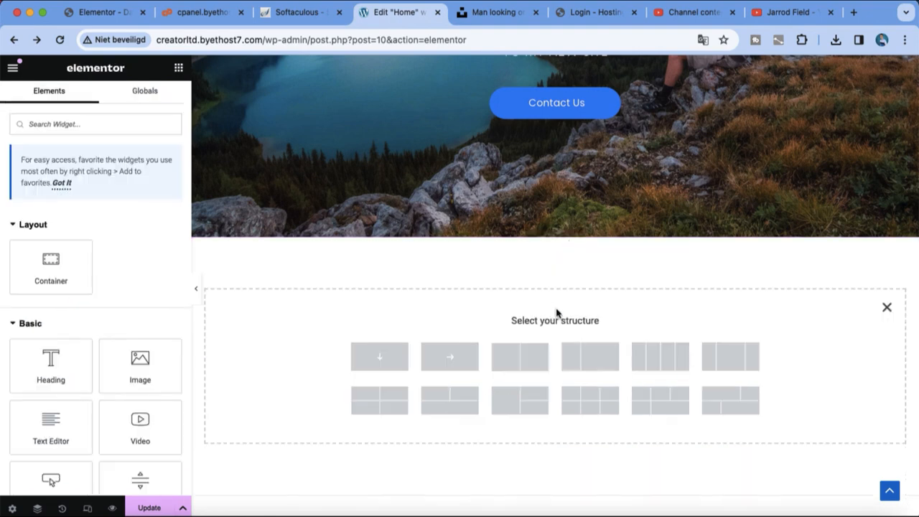
# Create a row-direction container and bring up the template library
pyautogui.click(425, 355)
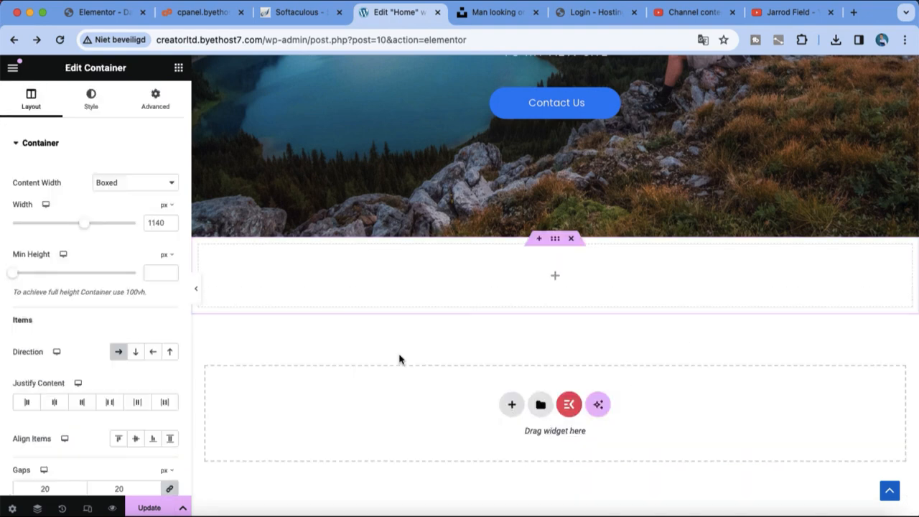
pyautogui.click(539, 239)
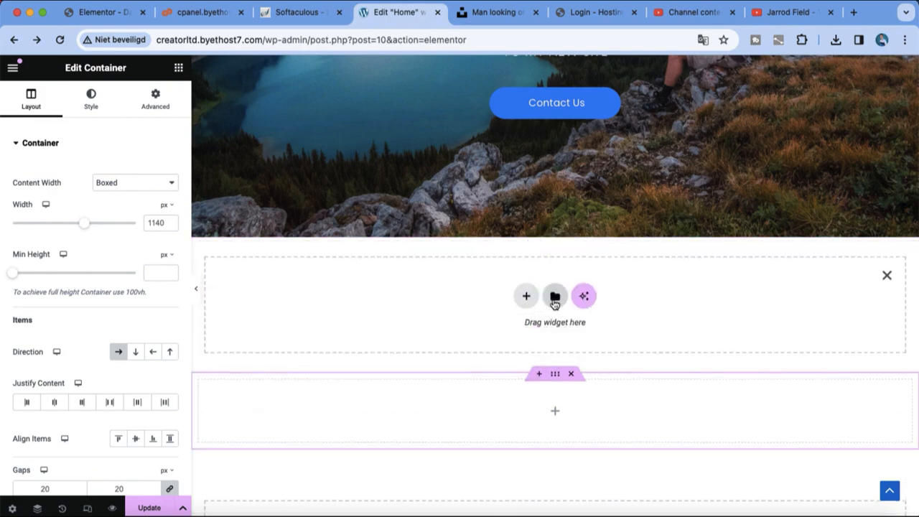
pyautogui.click(555, 297)
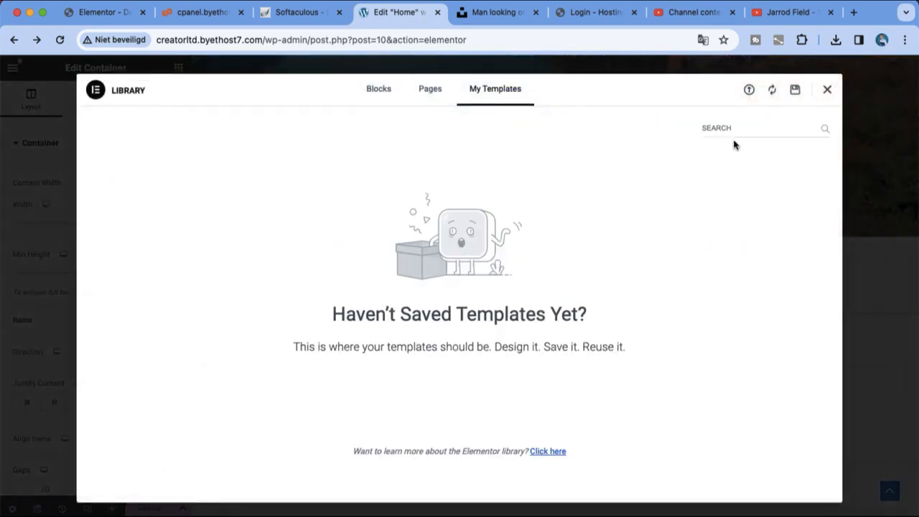
# Filter the Library's Blocks to the Header category
pyautogui.write('header')
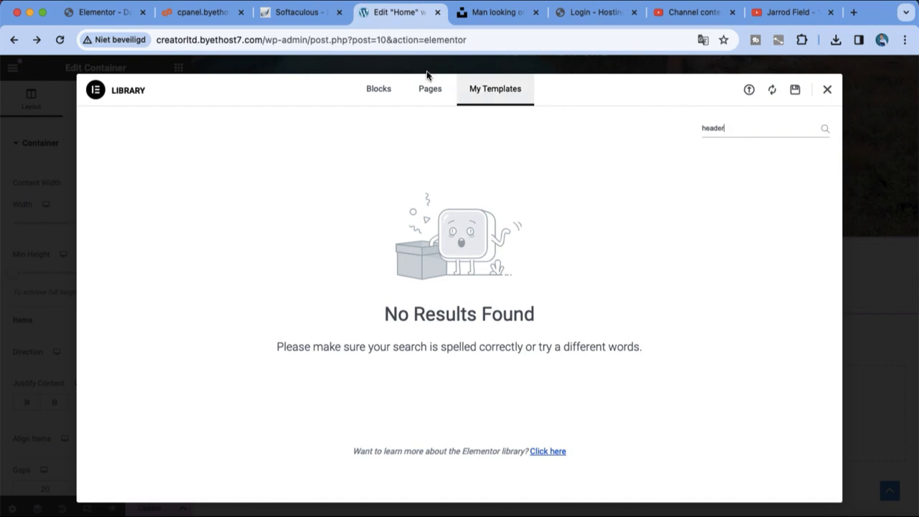
pyautogui.click(398, 93)
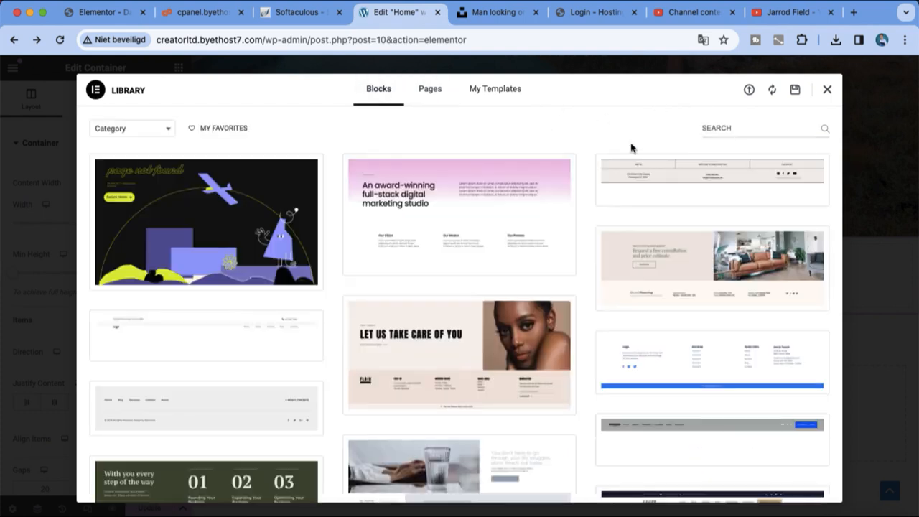
pyautogui.click(444, 95)
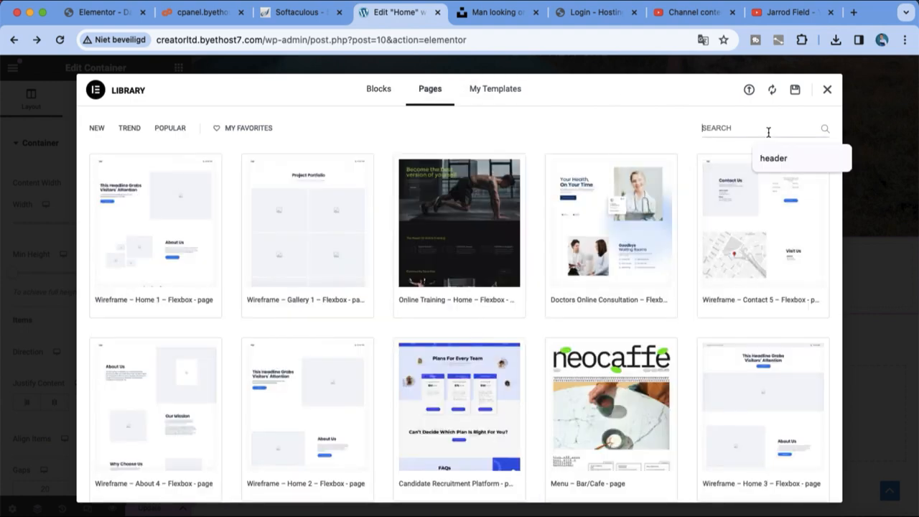
pyautogui.write('header')
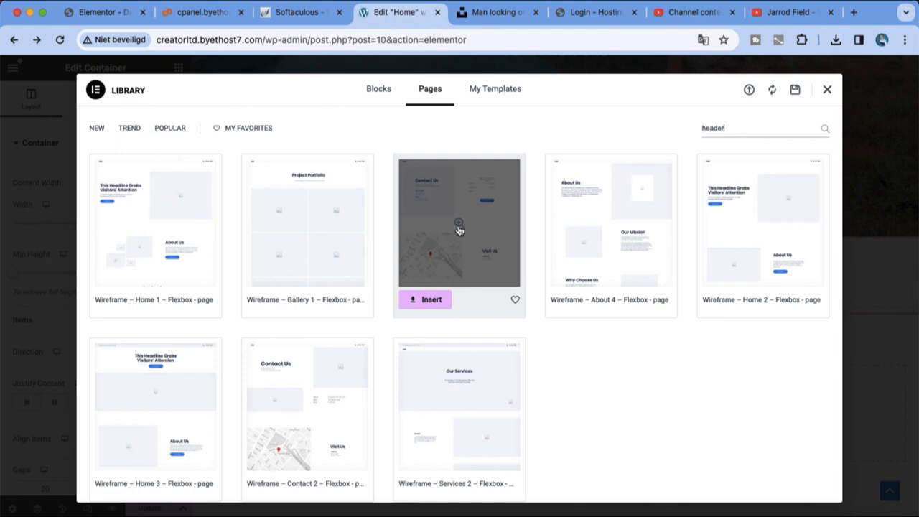
pyautogui.click(388, 93)
pyautogui.click(168, 130)
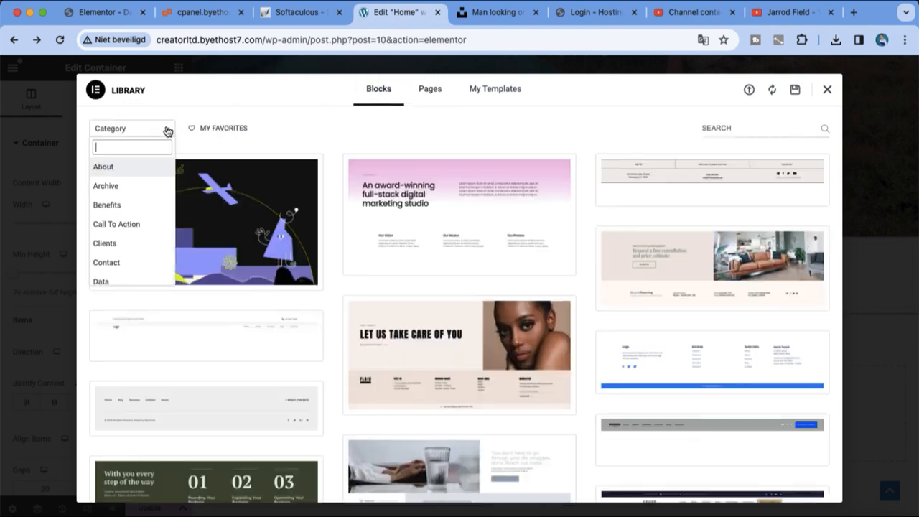
pyautogui.scroll(-3, 152, 198)
pyautogui.scroll(-3, 152, 198)
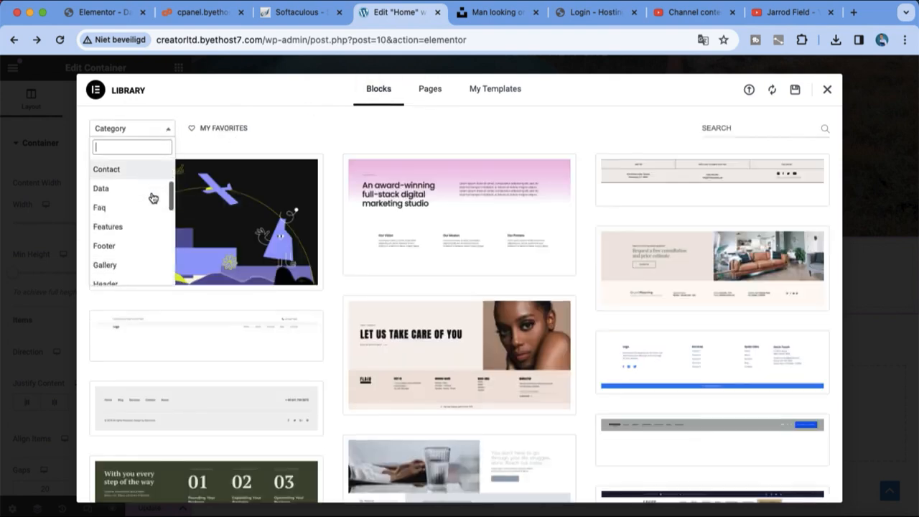
pyautogui.click(130, 260)
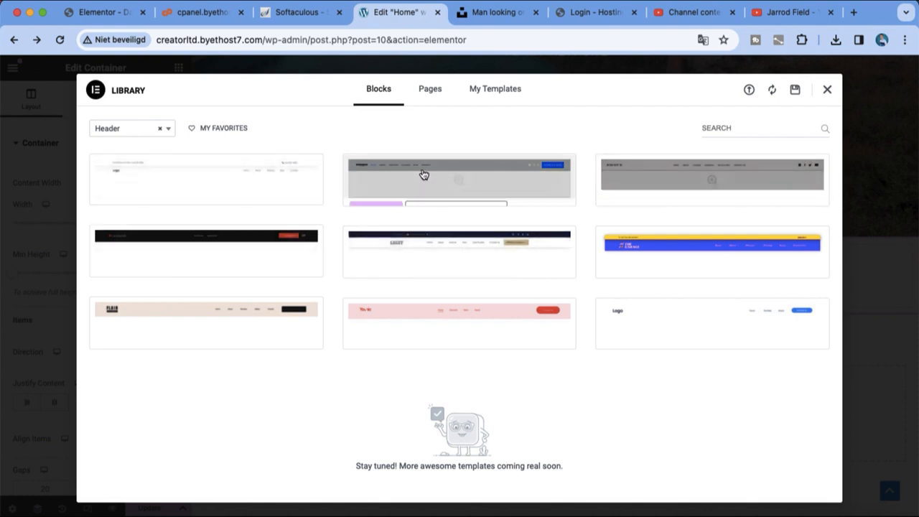
# Insert the first header block with its settings applied, and drag its Top bar to the page top
pyautogui.click(129, 192)
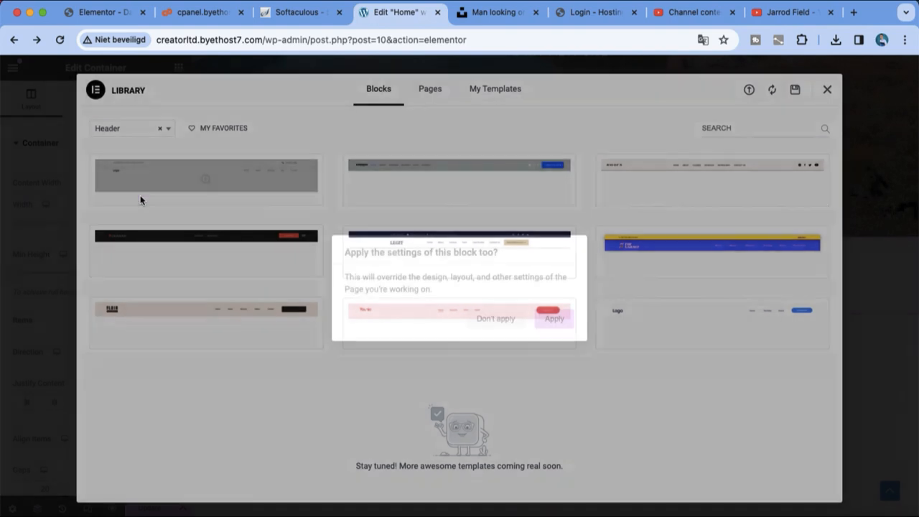
pyautogui.click(554, 316)
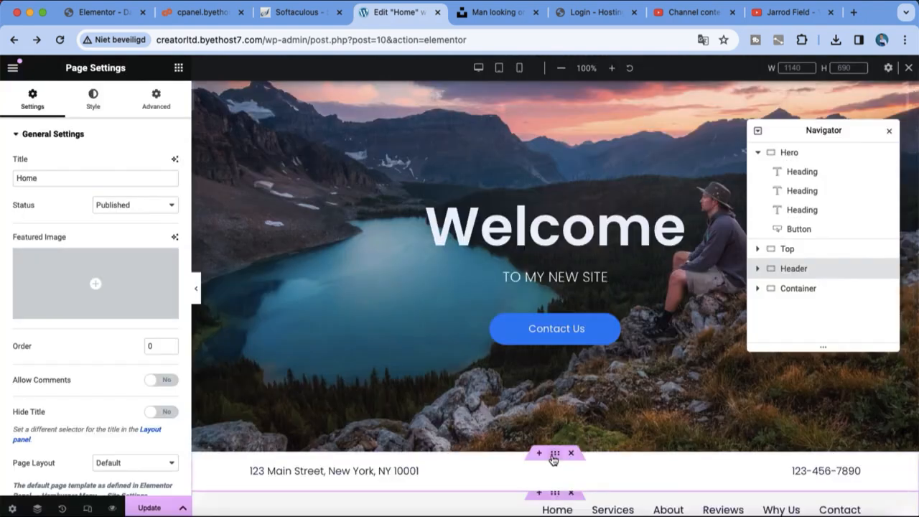
pyautogui.moveTo(554, 455); pyautogui.dragTo(545, 99)
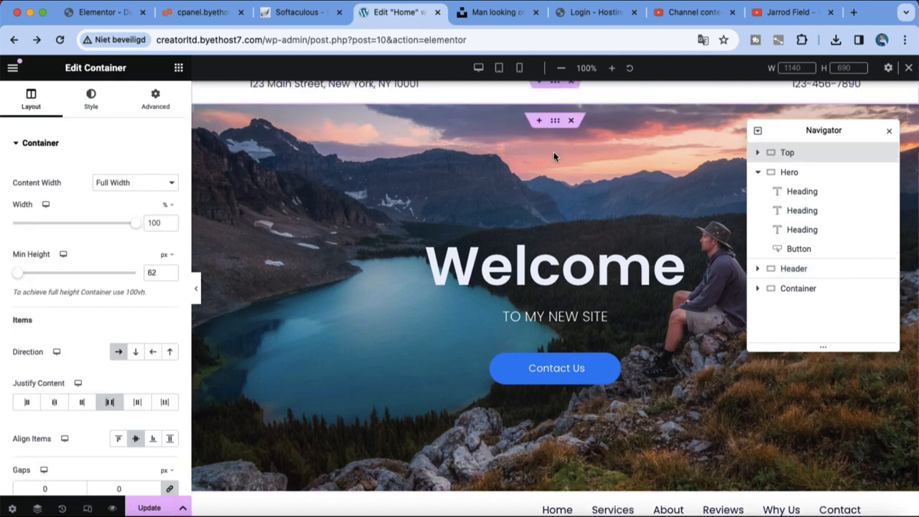
# Close the Navigator and delete the leftover empty section
pyautogui.scroll(1, 554, 153)
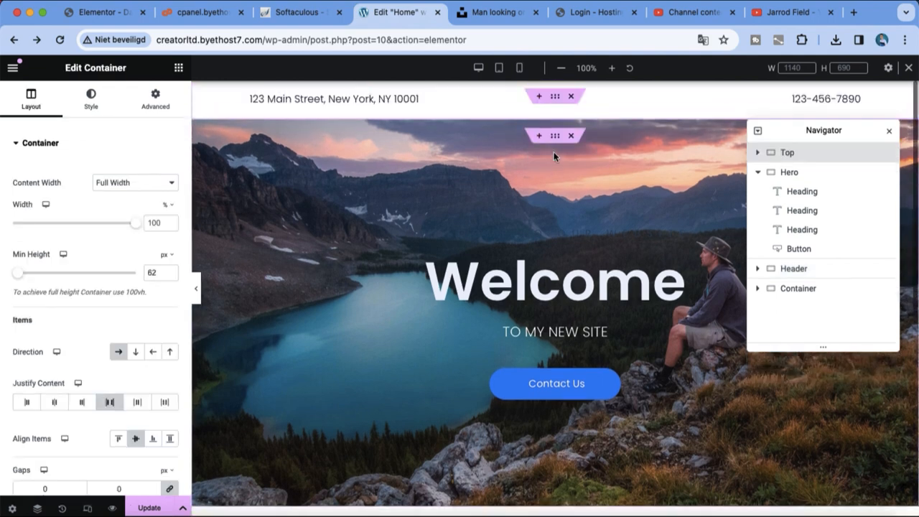
pyautogui.click(542, 239)
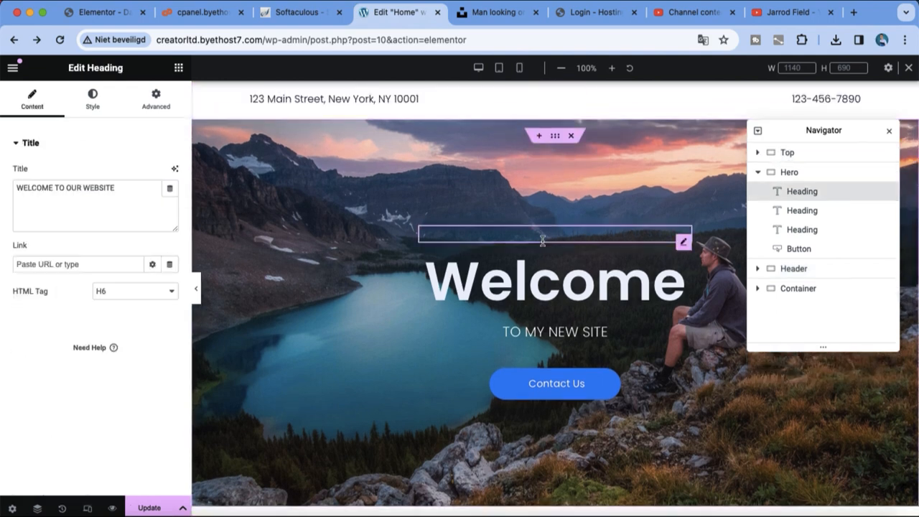
pyautogui.click(889, 131)
pyautogui.scroll(-5, 708, 407)
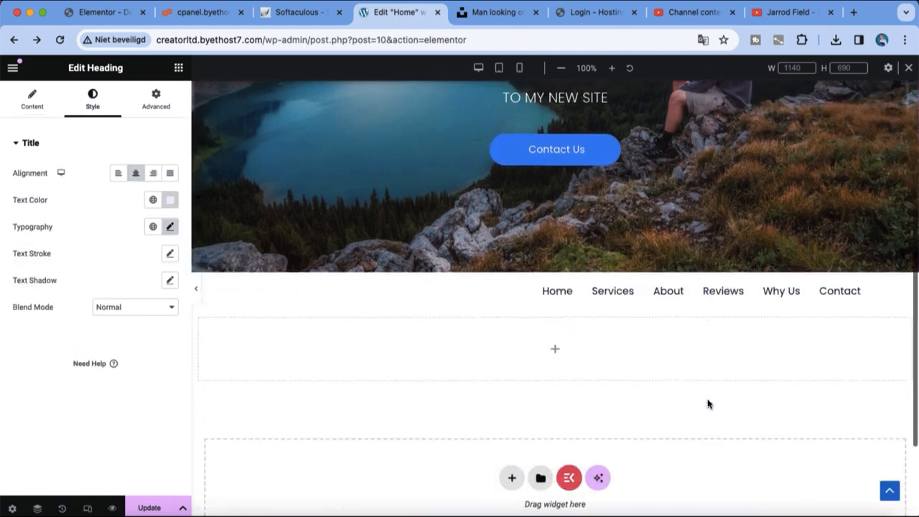
pyautogui.click(572, 259)
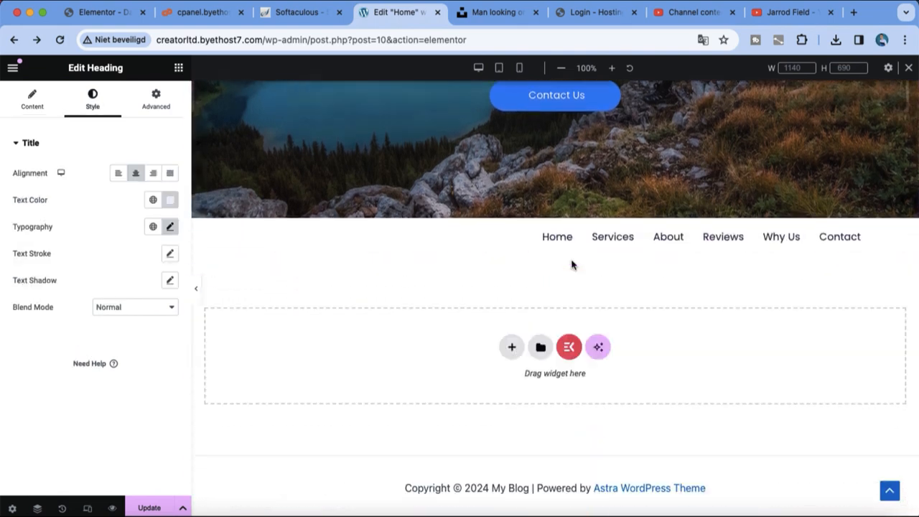
# Drag the navigation menu section directly above the Welcome hero
pyautogui.moveTo(557, 224); pyautogui.dragTo(554, 46)
pyautogui.moveTo(554, 118); pyautogui.dragTo(525, 127)
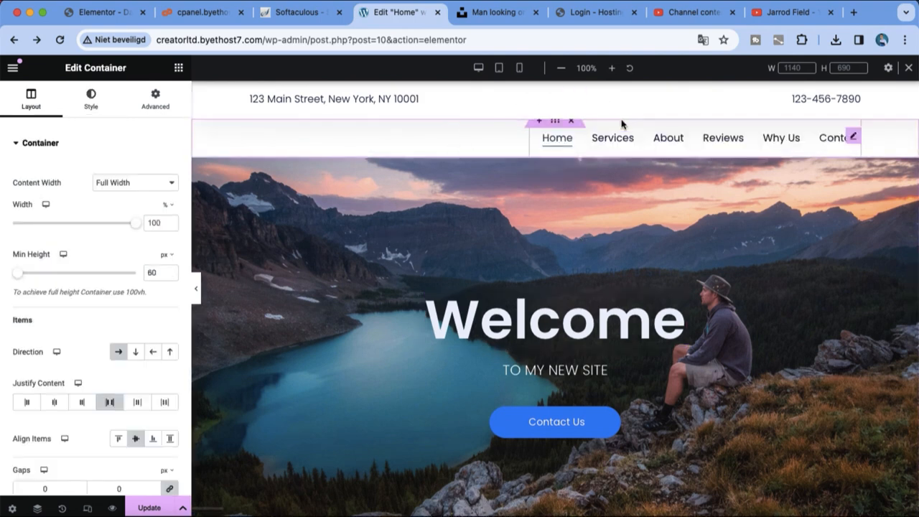
pyautogui.scroll(-1, 589, 130)
pyautogui.scroll(-3, 646, 359)
pyautogui.scroll(3, 659, 416)
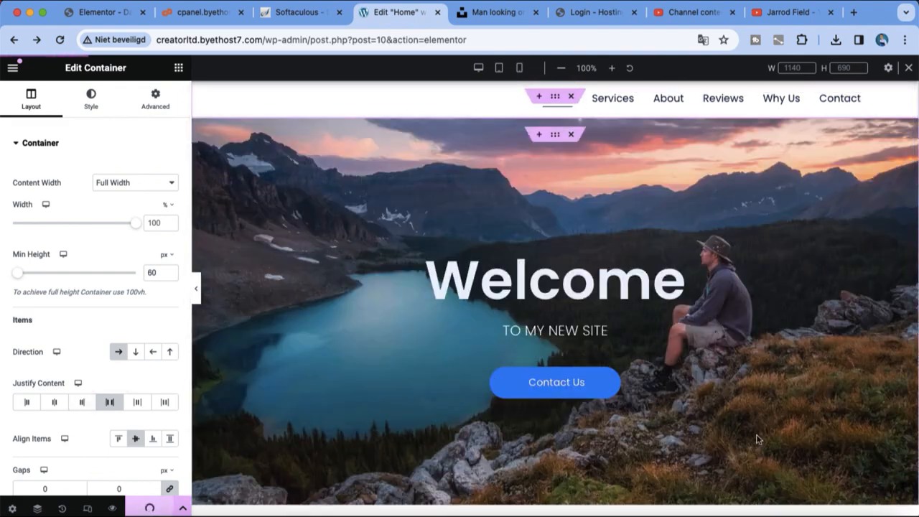
pyautogui.scroll(-4, 757, 439)
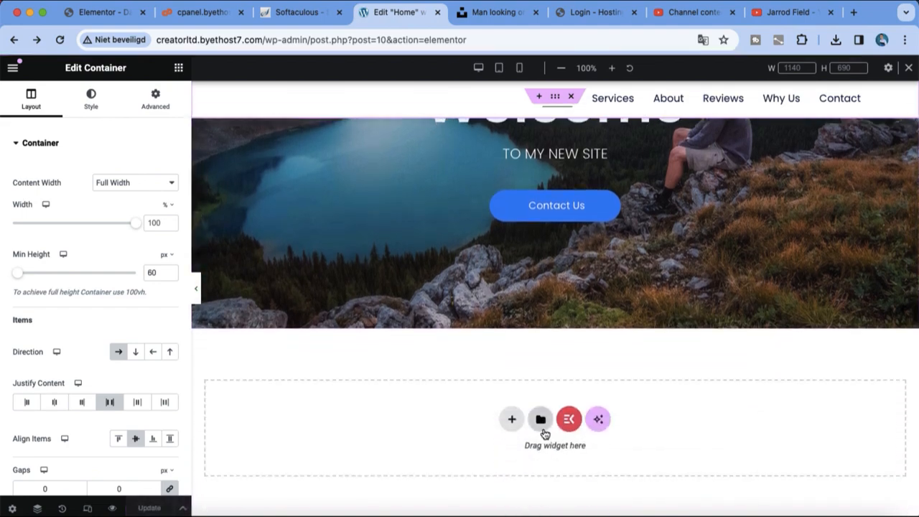
# Generate an AI layout from the prompt 'portfolio landscape' and use the first result
pyautogui.click(543, 424)
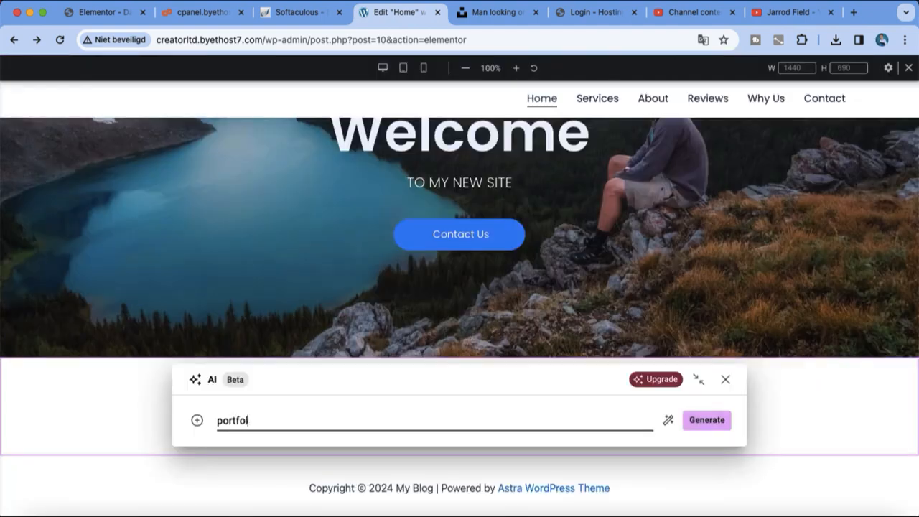
pyautogui.write('pe')
pyautogui.press('Return')
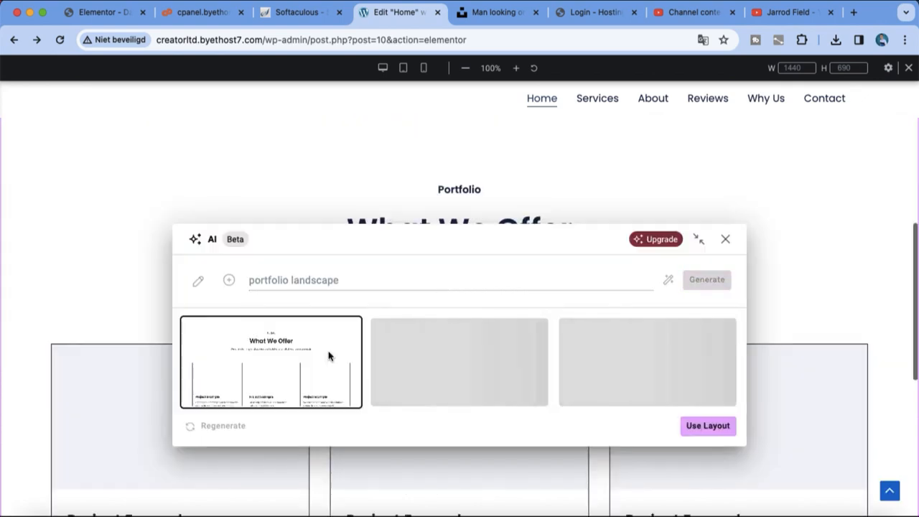
pyautogui.click(718, 426)
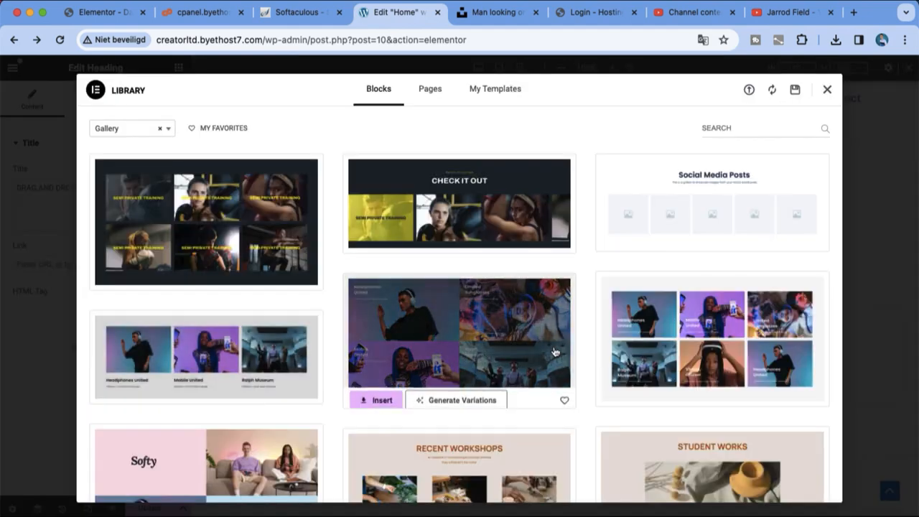
# Preview the Softy image-grid block in the Library and insert it
pyautogui.scroll(-3, 555, 351)
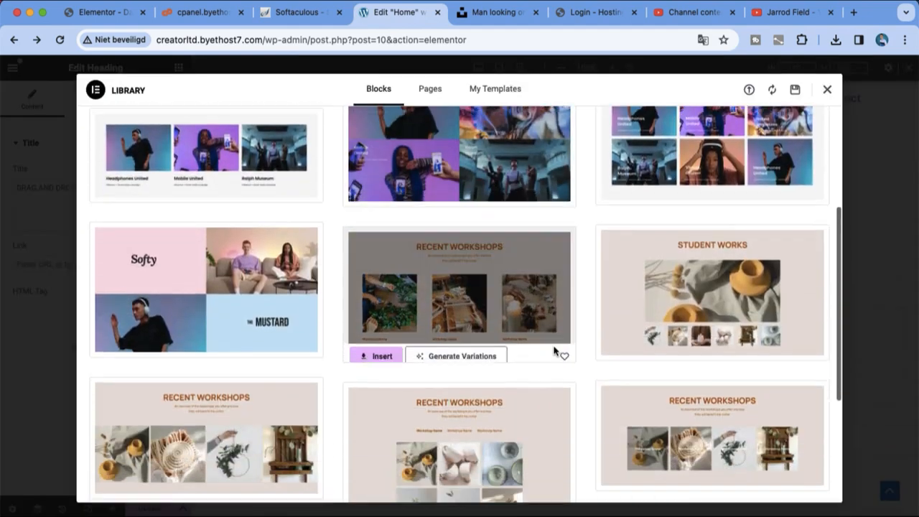
pyautogui.scroll(-3, 425, 322)
pyautogui.scroll(5, 424, 322)
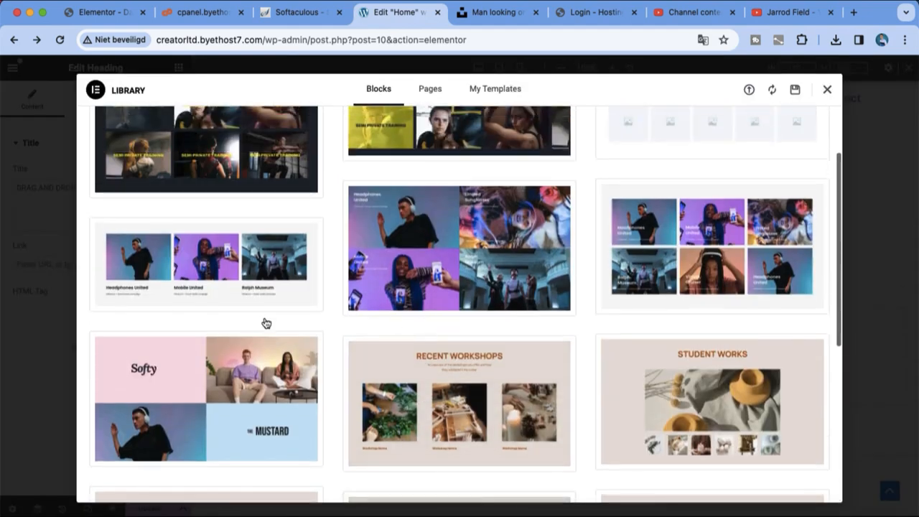
pyautogui.click(241, 385)
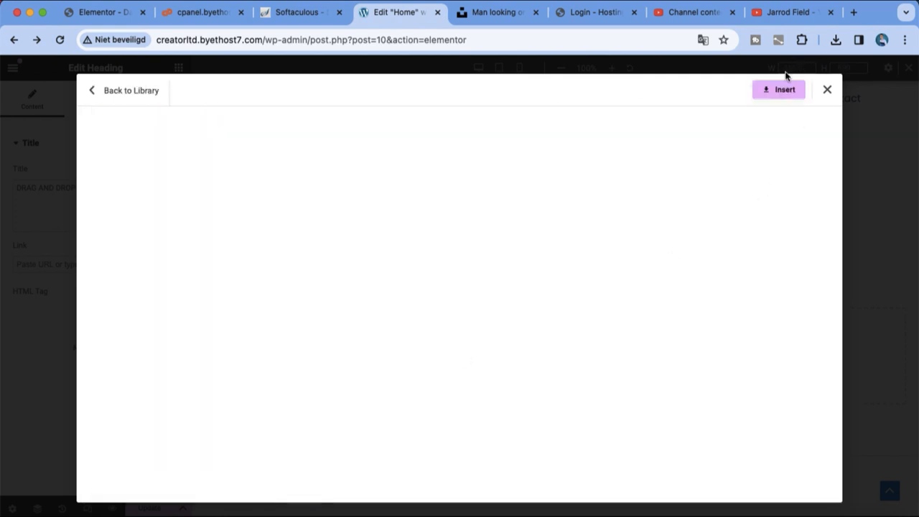
pyautogui.click(784, 94)
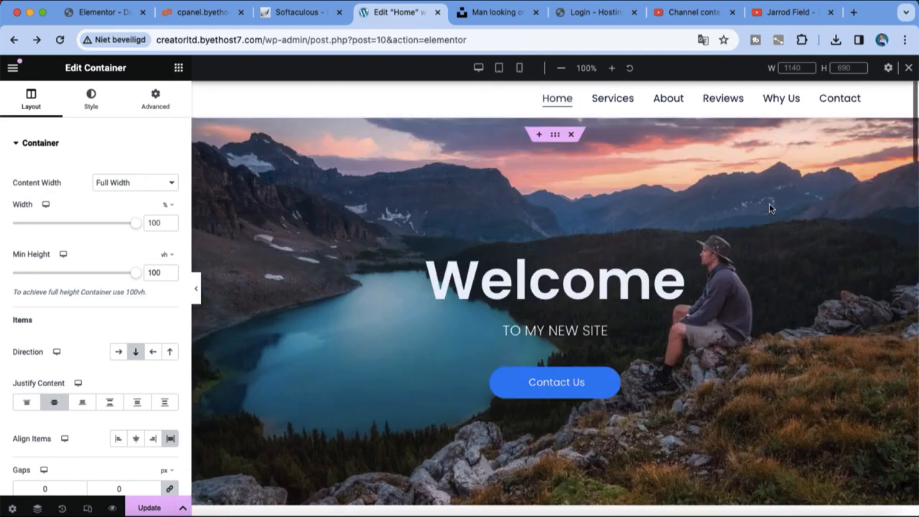
# Drag the pink-and-photo gallery grid section up the page
pyautogui.scroll(-6, 747, 237)
pyautogui.scroll(-3, 723, 269)
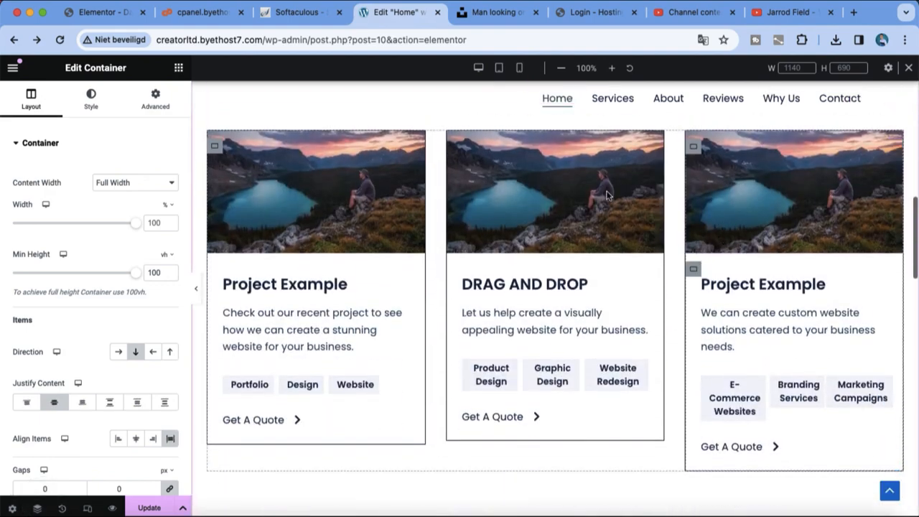
pyautogui.scroll(2, 698, 256)
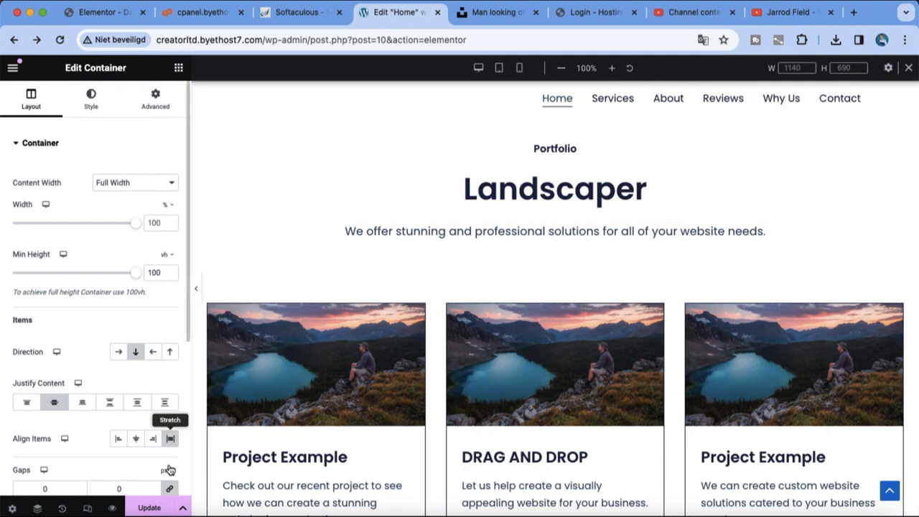
pyautogui.scroll(-10, 416, 437)
pyautogui.scroll(5, 417, 437)
pyautogui.scroll(-2, 554, 280)
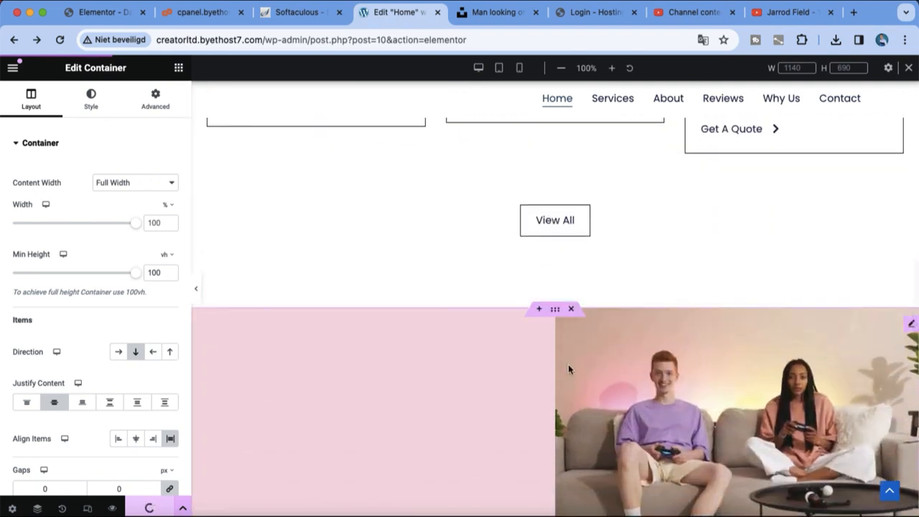
pyautogui.moveTo(555, 309); pyautogui.dragTo(572, 219)
pyautogui.scroll(4, 568, 220)
pyautogui.scroll(4, 579, 252)
pyautogui.scroll(3, 572, 218)
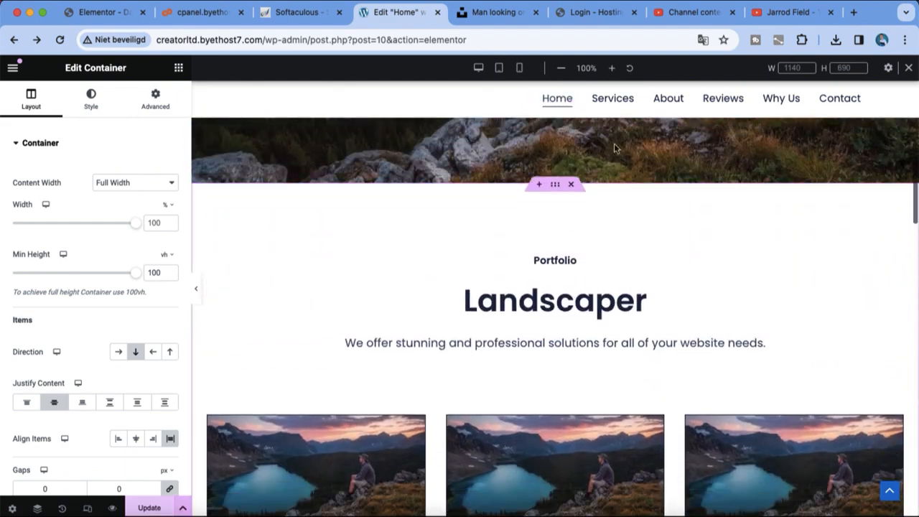
# Review the full page with the panel hidden, then drag the gallery section higher
pyautogui.click(196, 296)
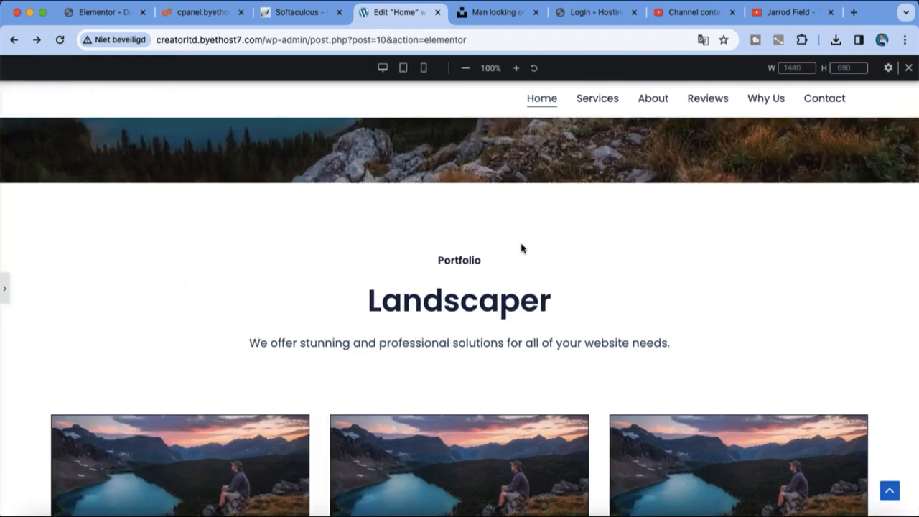
pyautogui.scroll(-10, 521, 248)
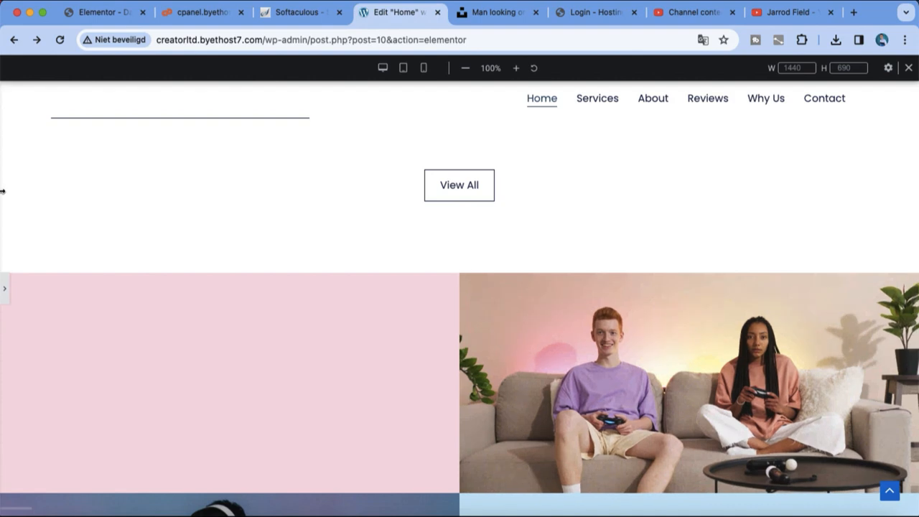
pyautogui.click(5, 289)
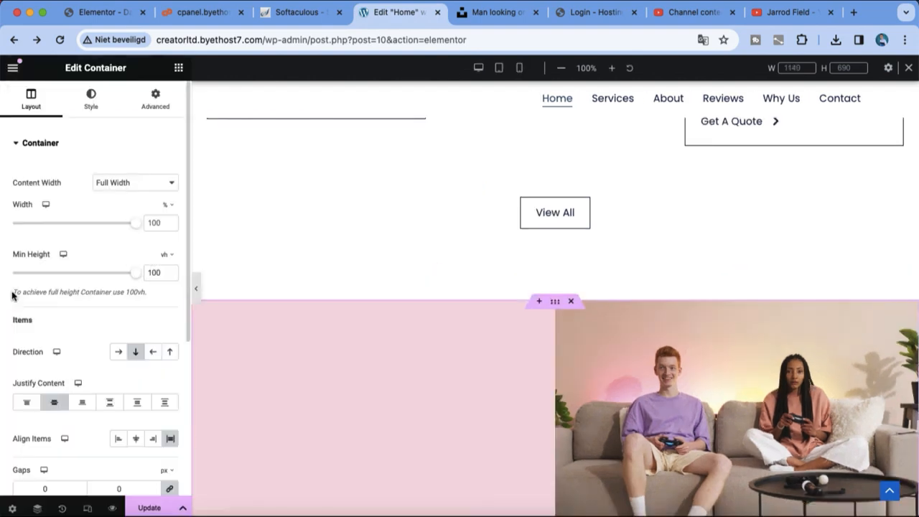
pyautogui.moveTo(555, 302); pyautogui.dragTo(545, 142)
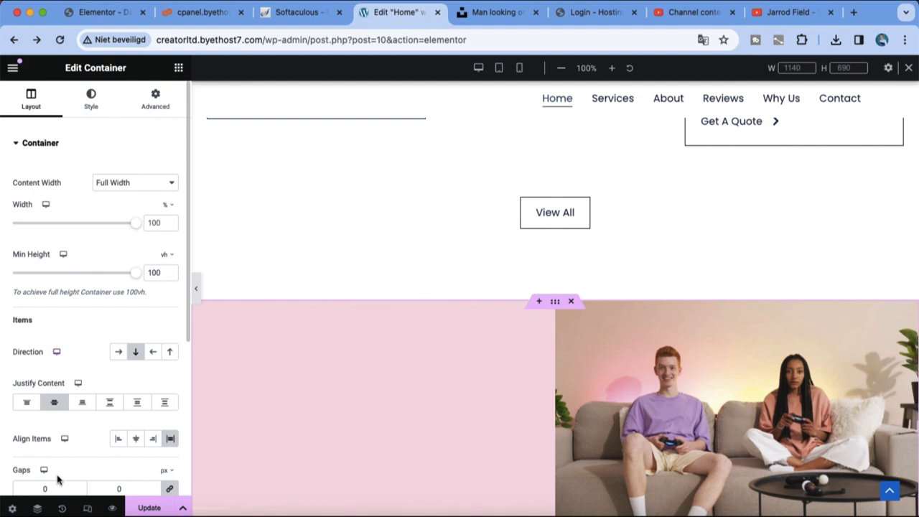
# Check Navigator, Page Settings, History and Responsive Mode, then reposition the gallery grid again
pyautogui.click(38, 509)
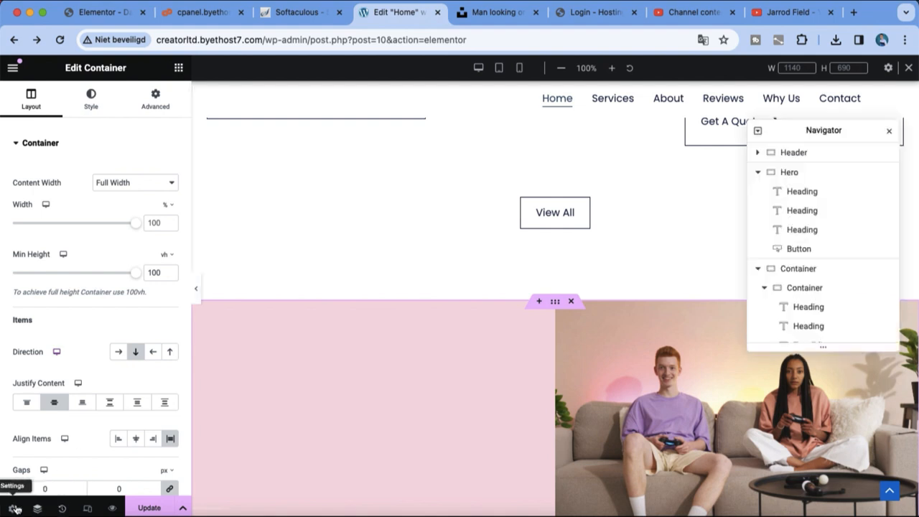
pyautogui.click(13, 509)
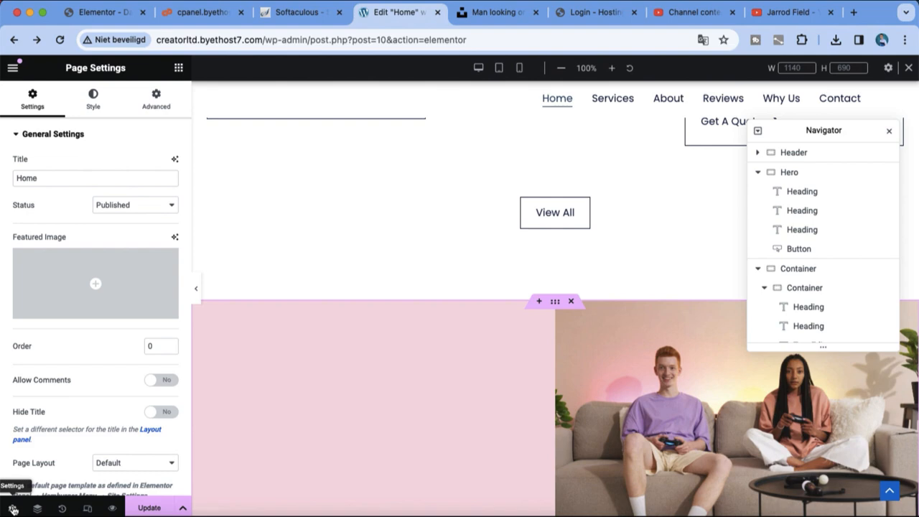
pyautogui.click(61, 509)
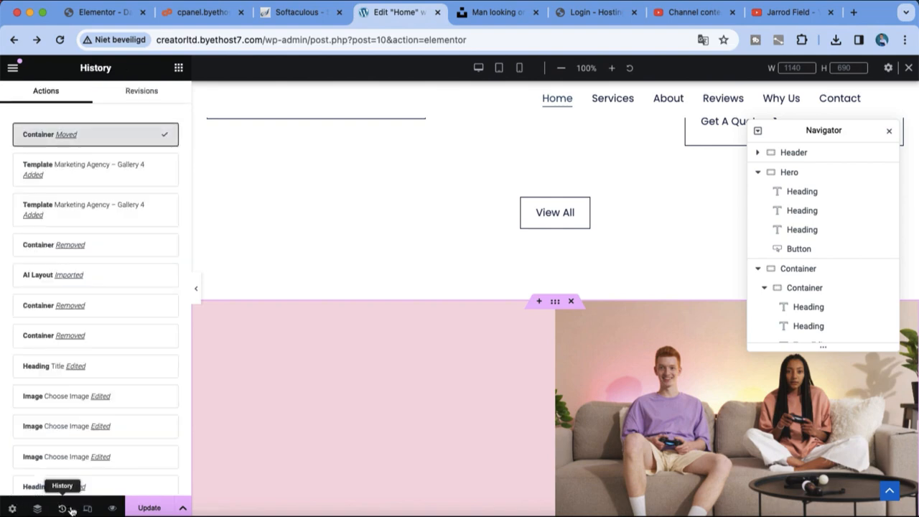
pyautogui.click(87, 508)
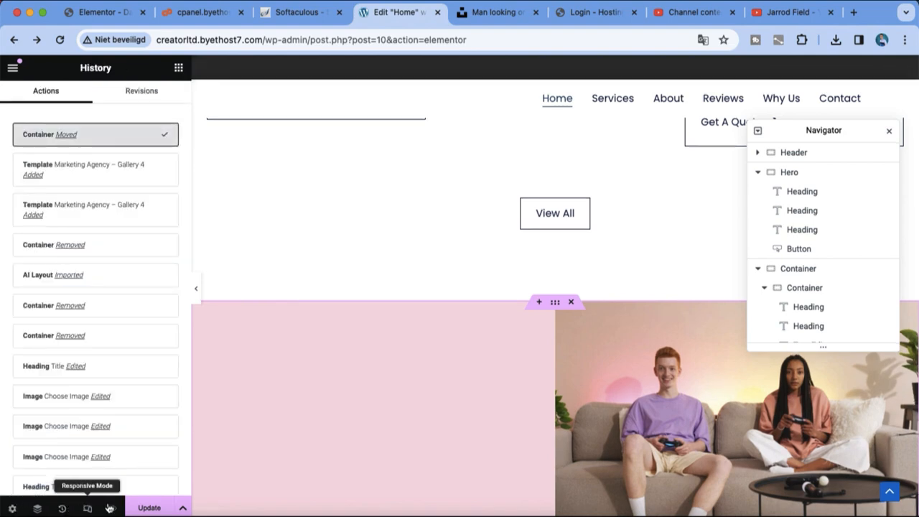
pyautogui.scroll(8, 322, 427)
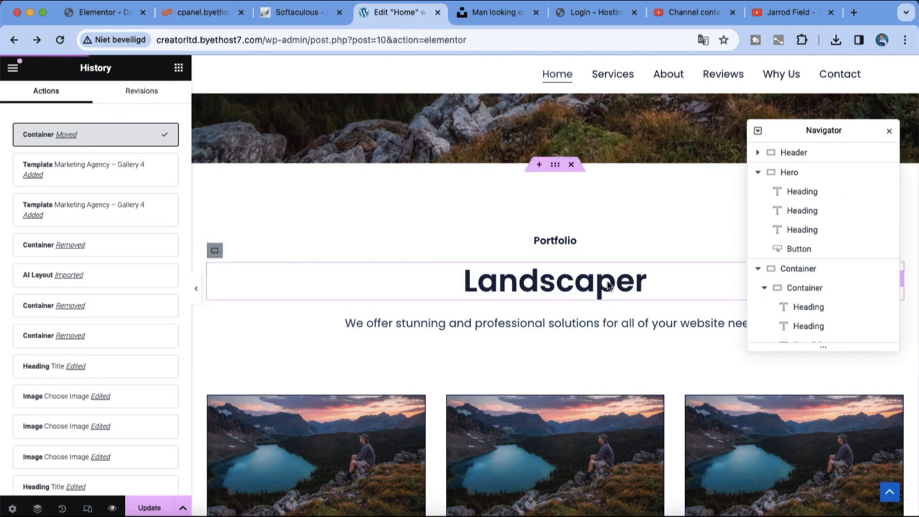
pyautogui.scroll(-5, 559, 288)
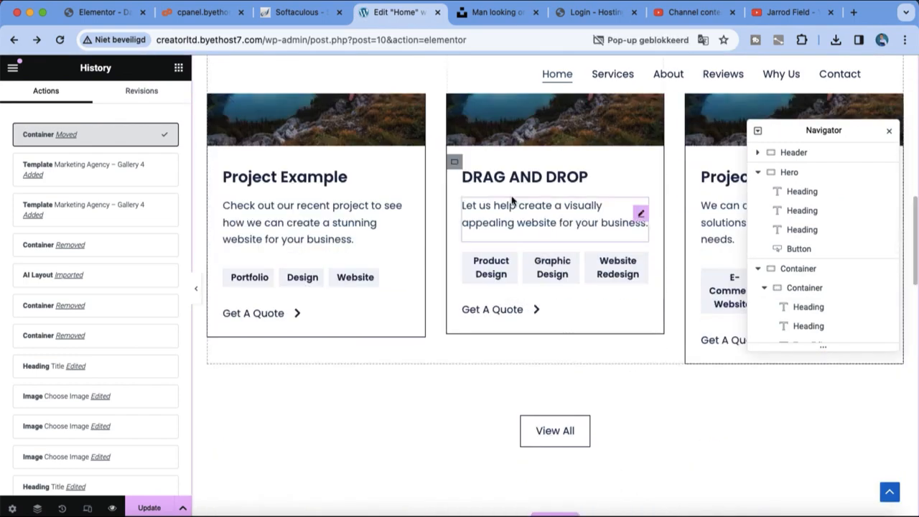
pyautogui.scroll(-2, 527, 248)
pyautogui.moveTo(558, 420); pyautogui.dragTo(572, 165)
pyautogui.scroll(3, 572, 166)
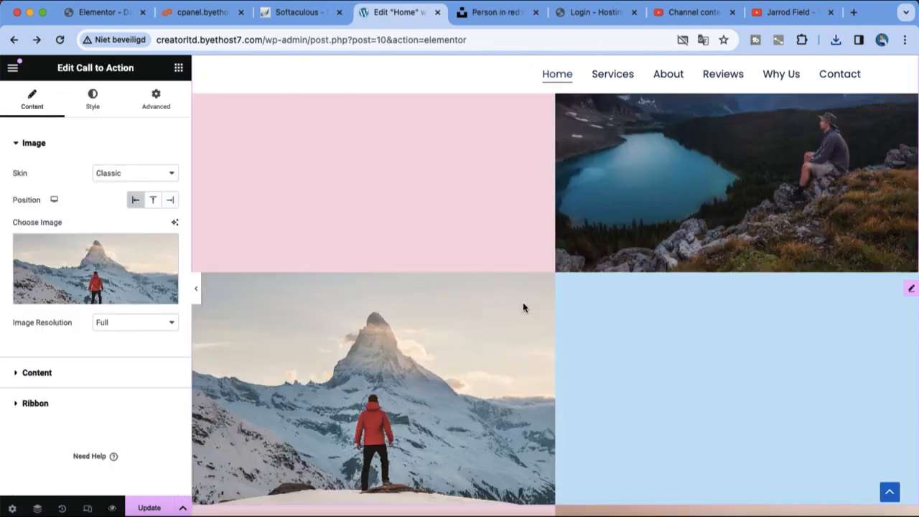
# Select the headphones Call to Action tile and follow its Image Optimizer install-plugin suggestion
pyautogui.scroll(5, 523, 307)
pyautogui.scroll(-9, 523, 307)
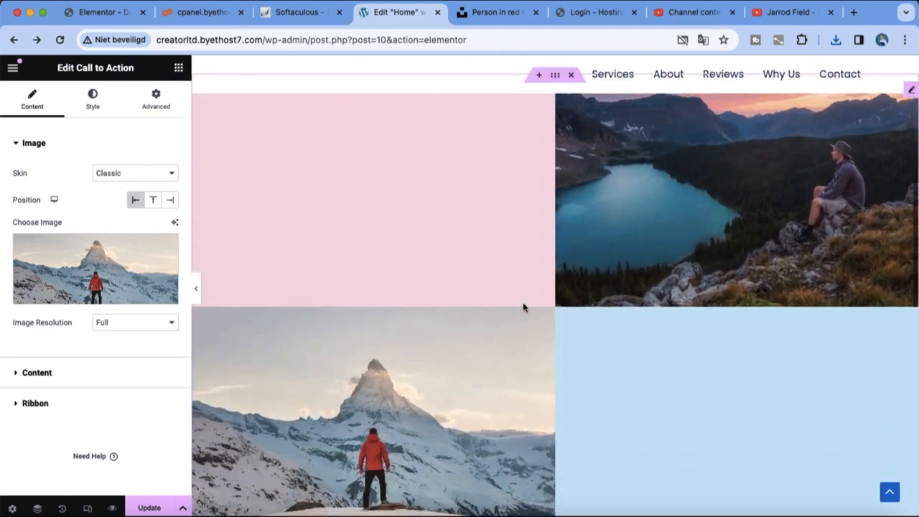
pyautogui.scroll(-7, 523, 308)
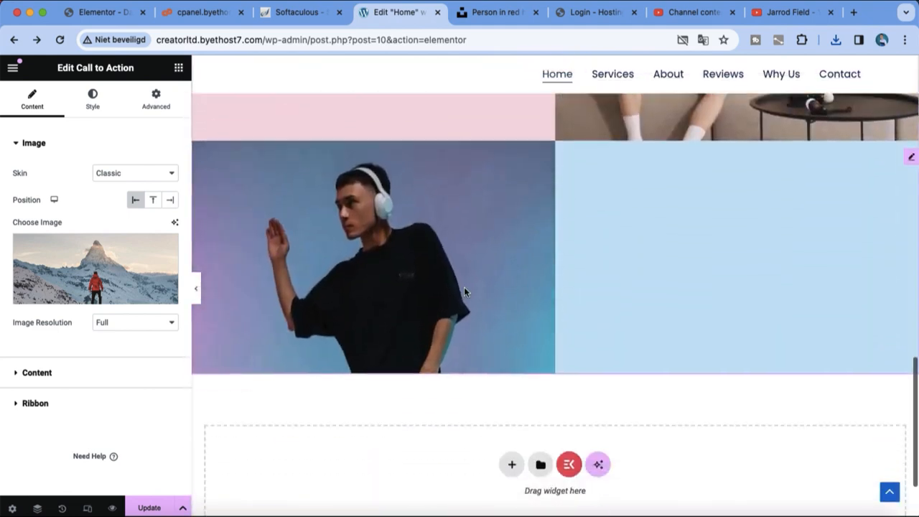
pyautogui.click(464, 291)
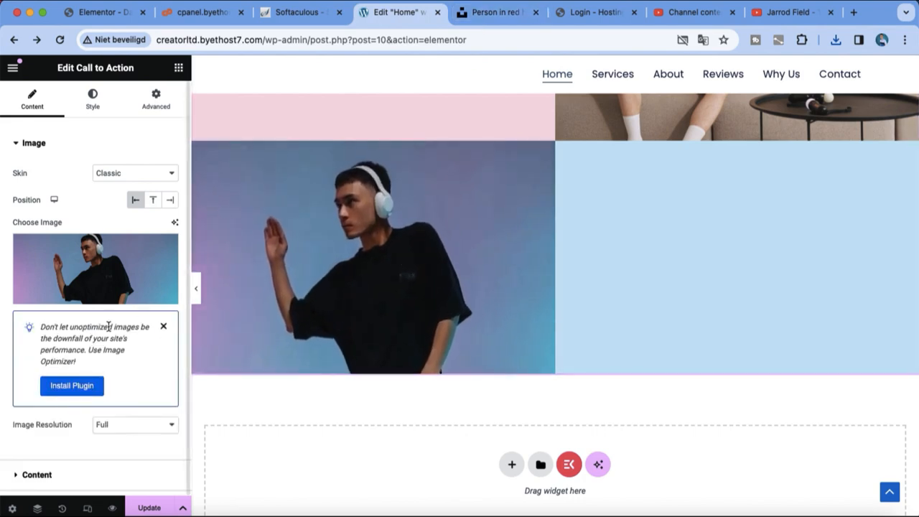
pyautogui.click(79, 389)
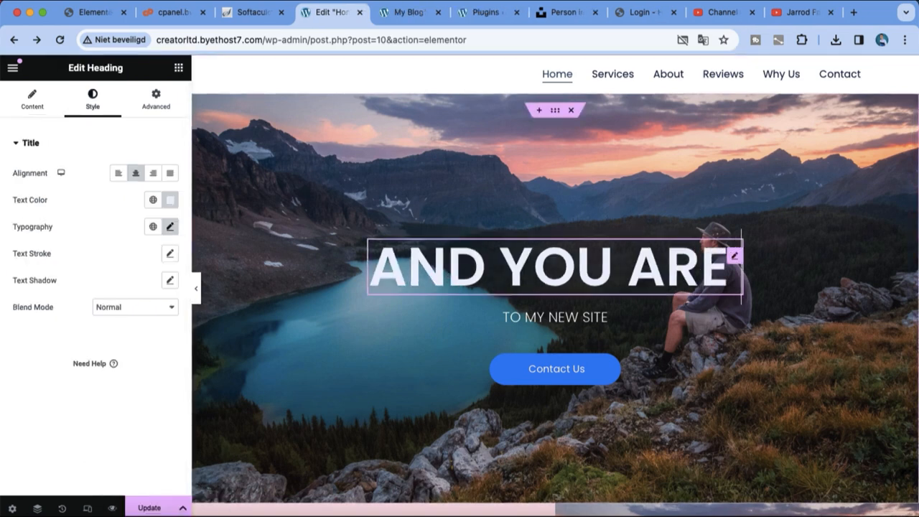
# Change the hero's big heading text to ELEMENTOR
pyautogui.write('ONLINE!')
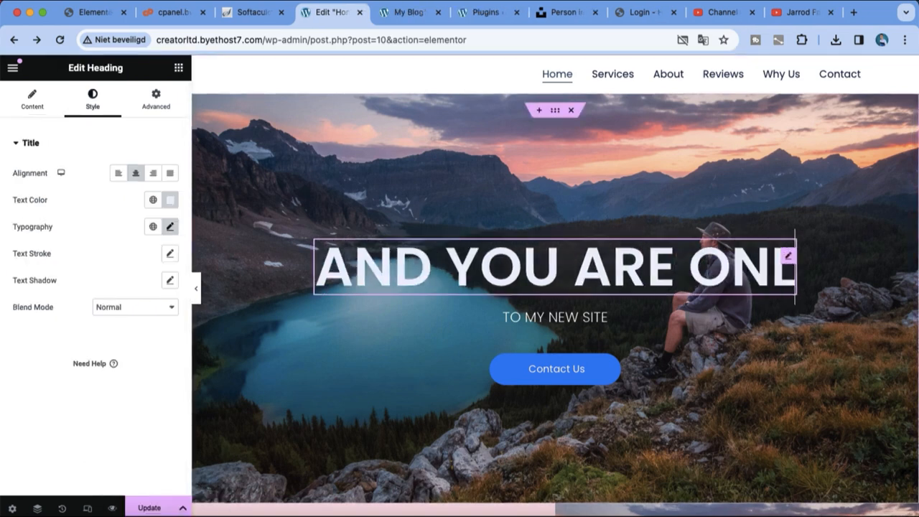
pyautogui.press('BackSpace')
pyautogui.press('BackSpace')
pyautogui.press('BackSpace')
pyautogui.press('BackSpace')
pyautogui.press('BackSpace')
pyautogui.press('BackSpace')
pyautogui.press('BackSpace')
pyautogui.press('BackSpace')
pyautogui.press('BackSpace')
pyautogui.press('BackSpace')
pyautogui.press('BackSpace')
pyautogui.press('BackSpace')
pyautogui.press('BackSpace')
pyautogui.press('BackSpace')
pyautogui.press('BackSpace')
pyautogui.press('BackSpace')
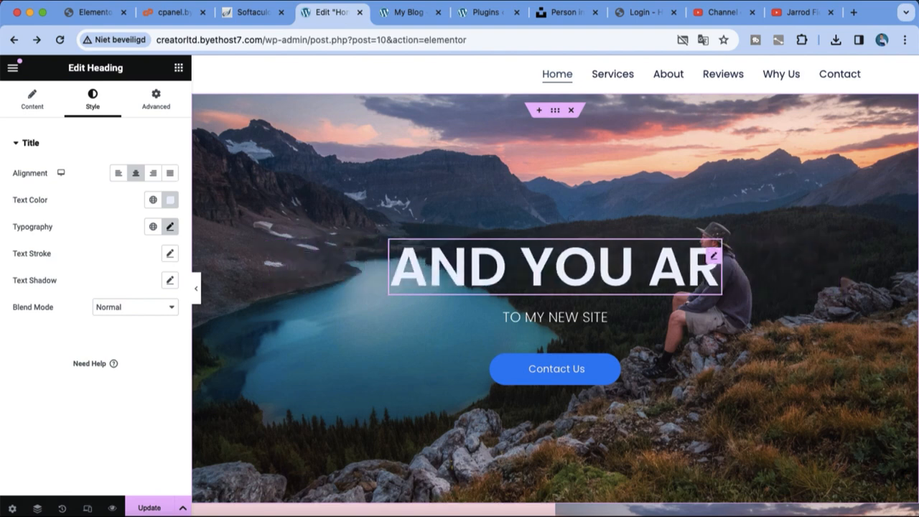
pyautogui.press('BackSpace')
pyautogui.press('BackSpace')
pyautogui.press('BackSpace')
pyautogui.write('EL')
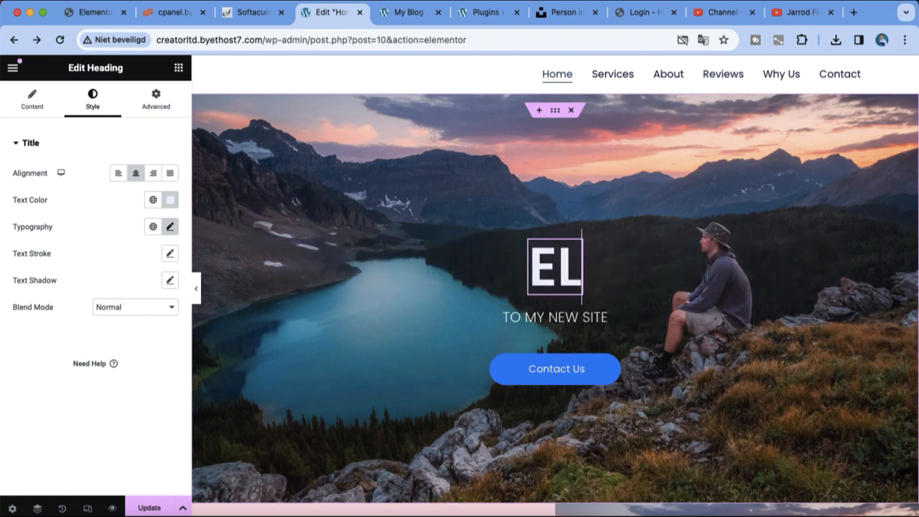
pyautogui.write('EMENTOR')
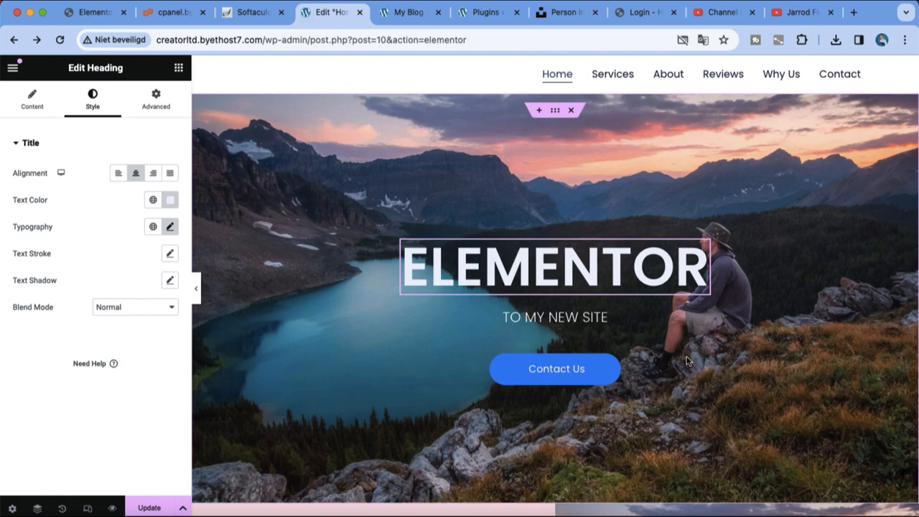
# Select the photo tile below the hero and add a new section in the empty container
pyautogui.scroll(-2, 740, 328)
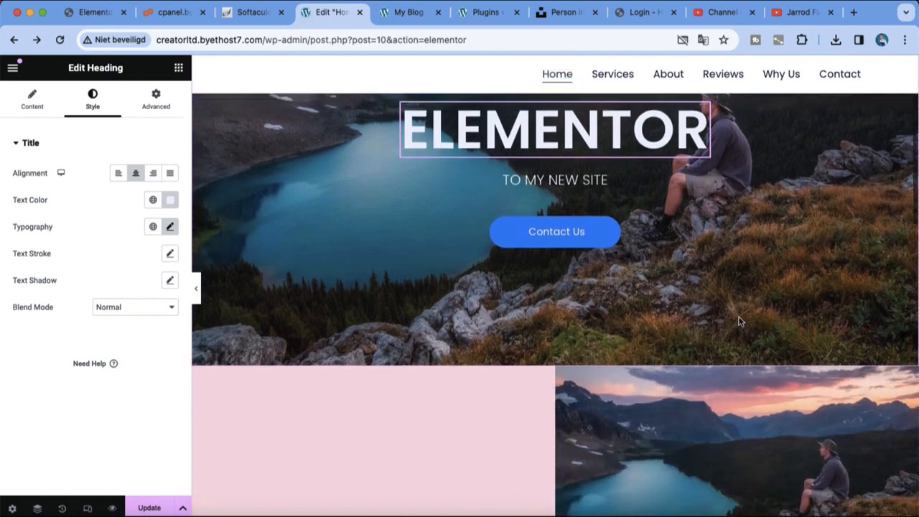
pyautogui.click(655, 445)
pyautogui.scroll(-10, 654, 445)
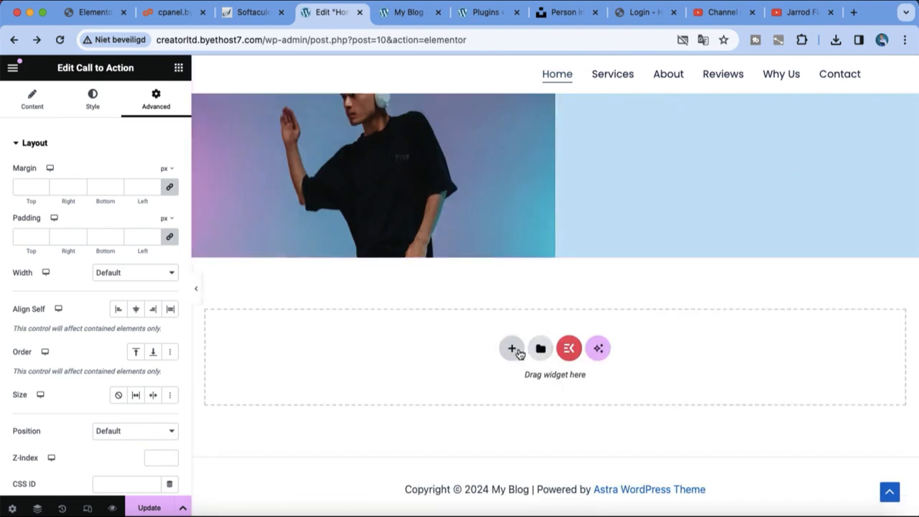
pyautogui.click(512, 348)
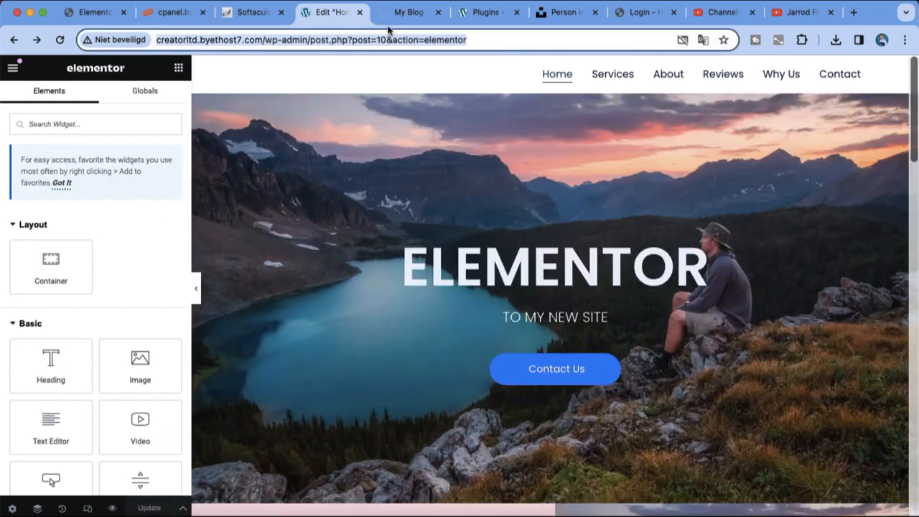
# Open the live preview of the home page and scroll down through it
pyautogui.click(388, 20)
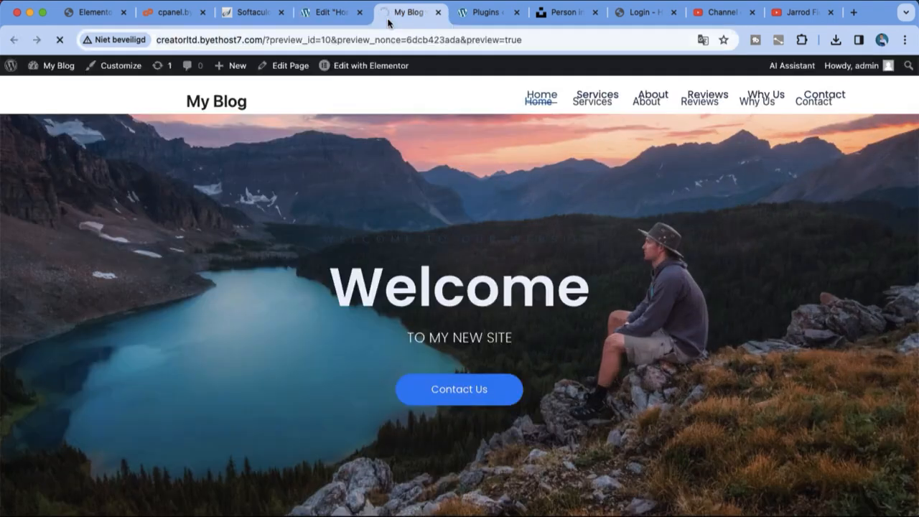
pyautogui.scroll(-5, 560, 180)
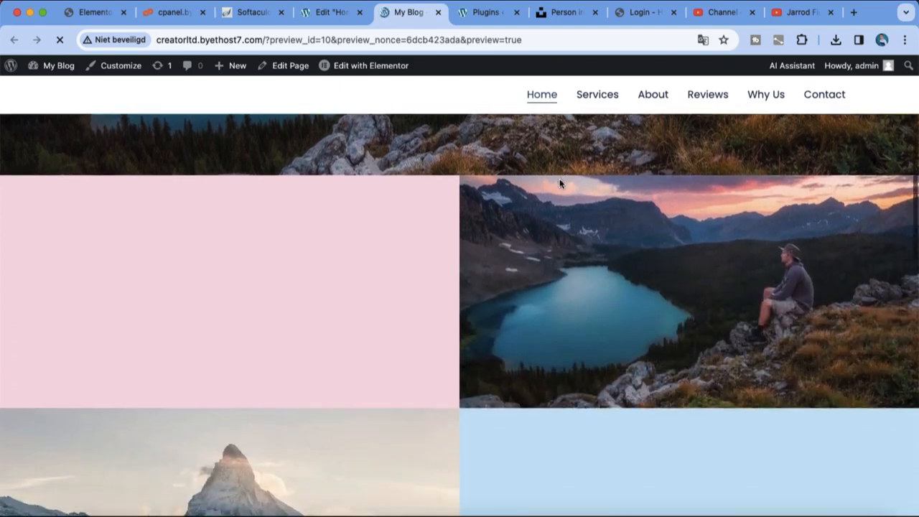
pyautogui.scroll(-2, 560, 184)
pyautogui.moveTo(915, 250); pyautogui.dragTo(918, 105)
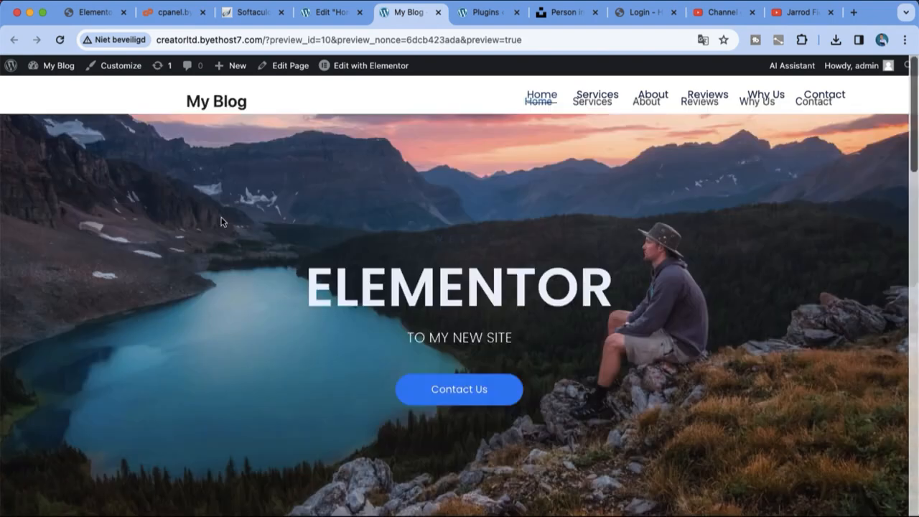
# Select the hero in the editor, reload the preview showing the ELEMENTOR slideshow, and scroll to the gallery
pyautogui.click(317, 12)
pyautogui.click(332, 251)
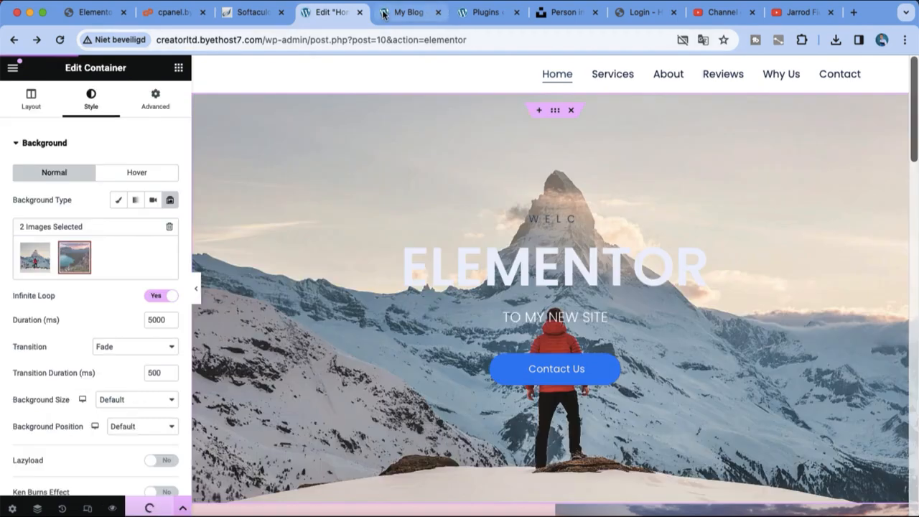
pyautogui.click(384, 12)
pyautogui.press('Return')
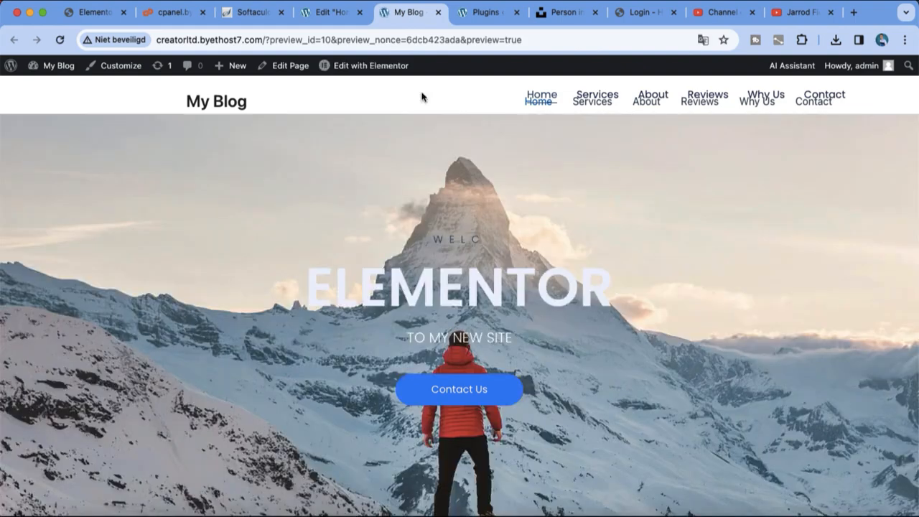
pyautogui.scroll(-10, 663, 302)
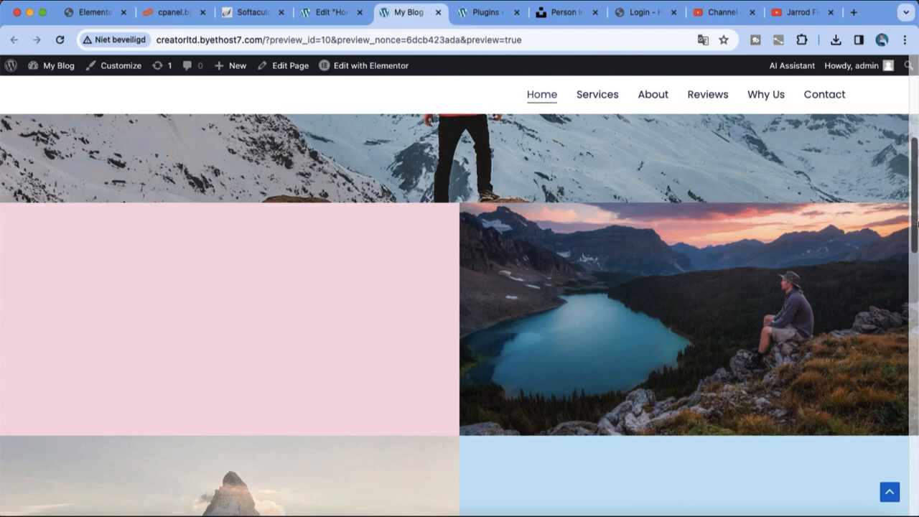
pyautogui.scroll(-2, 914, 219)
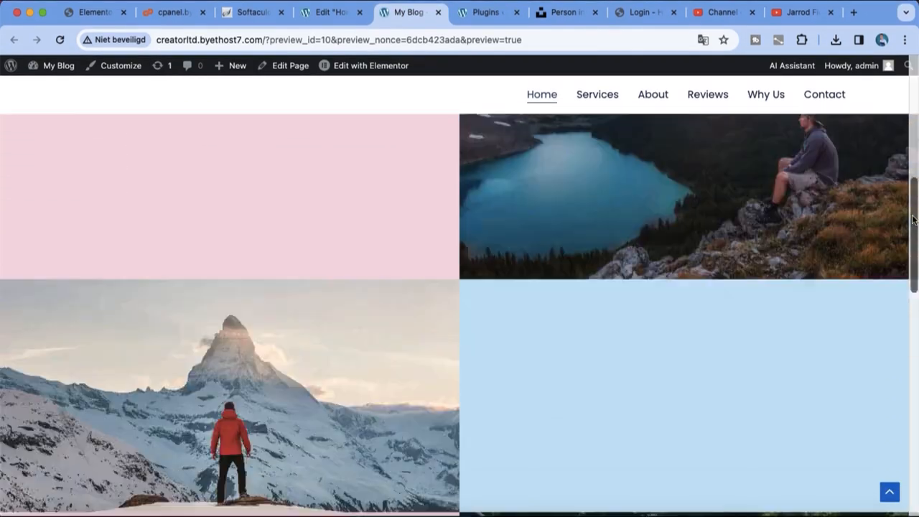